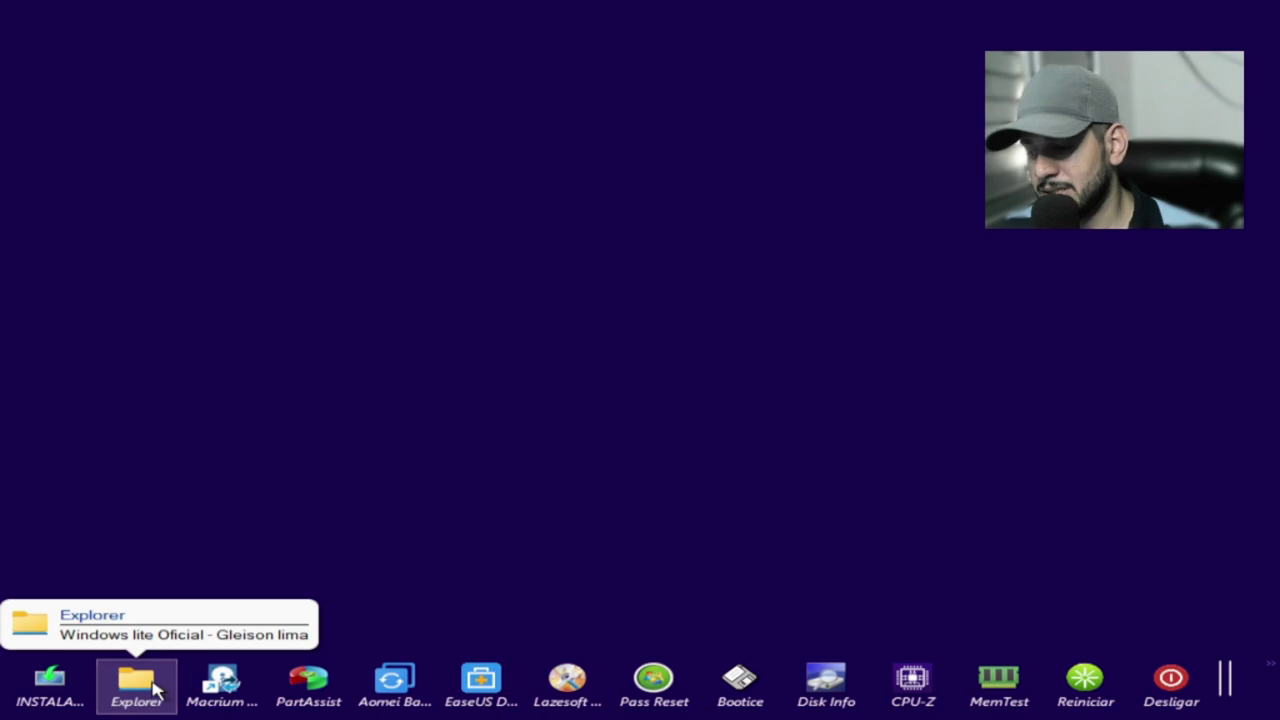
View the computer's drives in the file explorer and close its window
{"action": "left_click", "coordinate": [157, 687]}
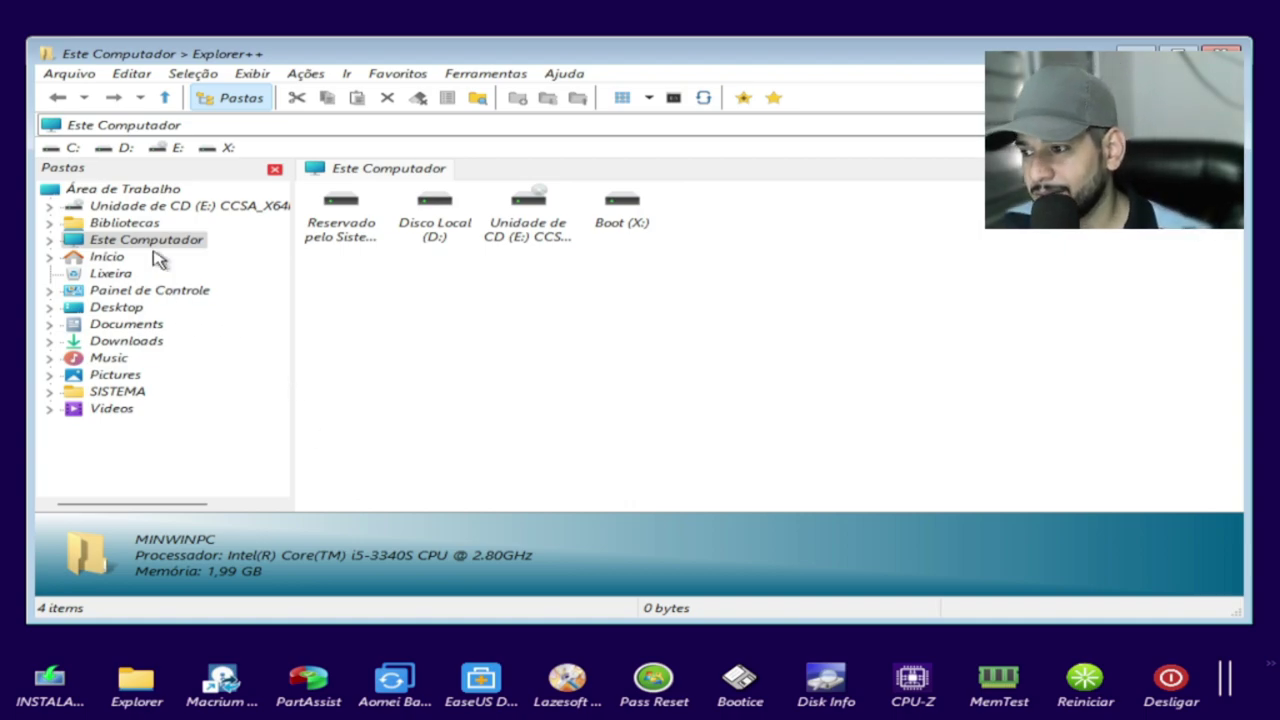
{"action": "mouse_move", "coordinate": [531, 232]}
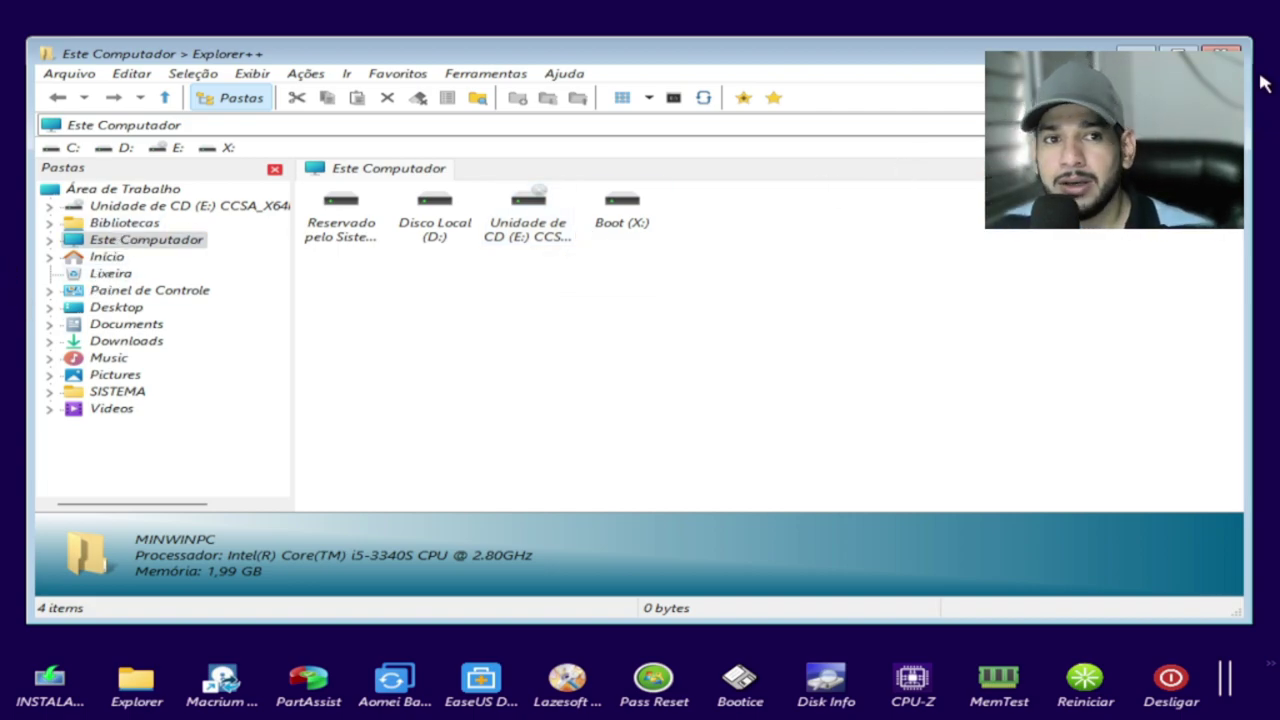
{"action": "left_click", "coordinate": [1221, 52]}
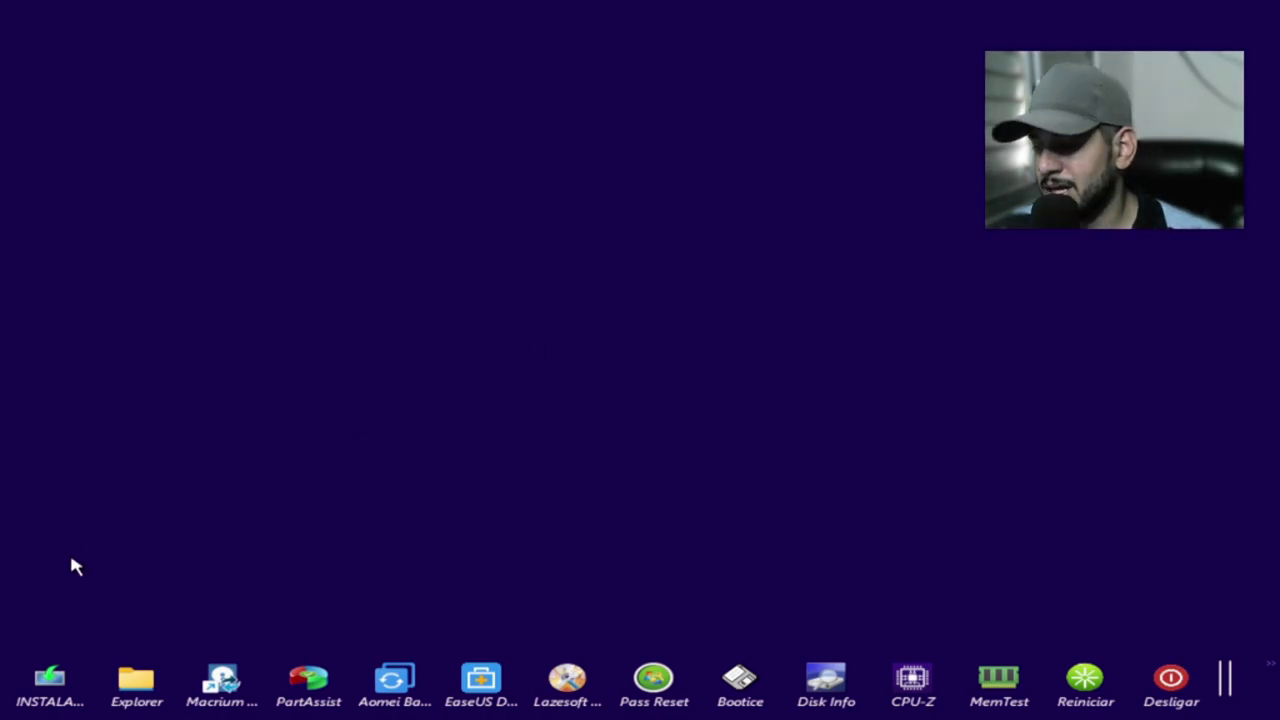
Launch Windows setup, set the keyboard to Português (Brasil ABNT2), and start the installation
{"action": "left_click", "coordinate": [50, 690]}
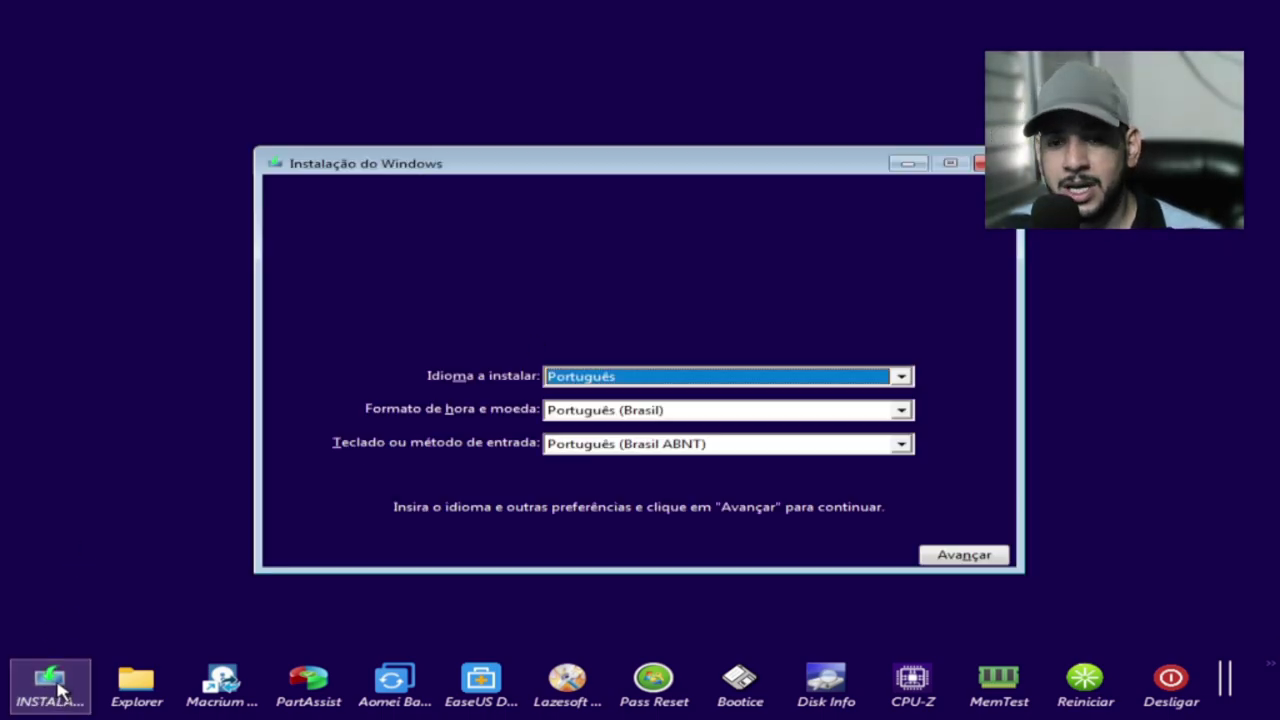
{"action": "left_click", "coordinate": [877, 443]}
{"action": "left_click", "coordinate": [797, 480]}
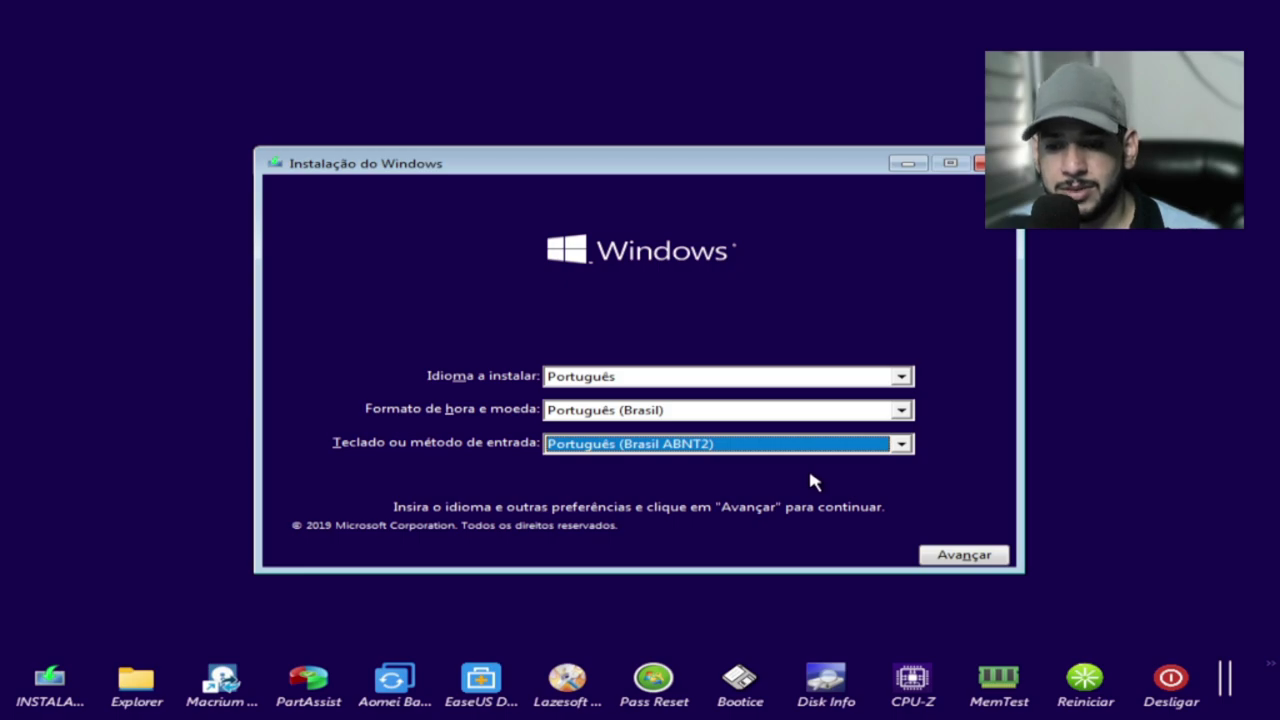
{"action": "left_click", "coordinate": [940, 553]}
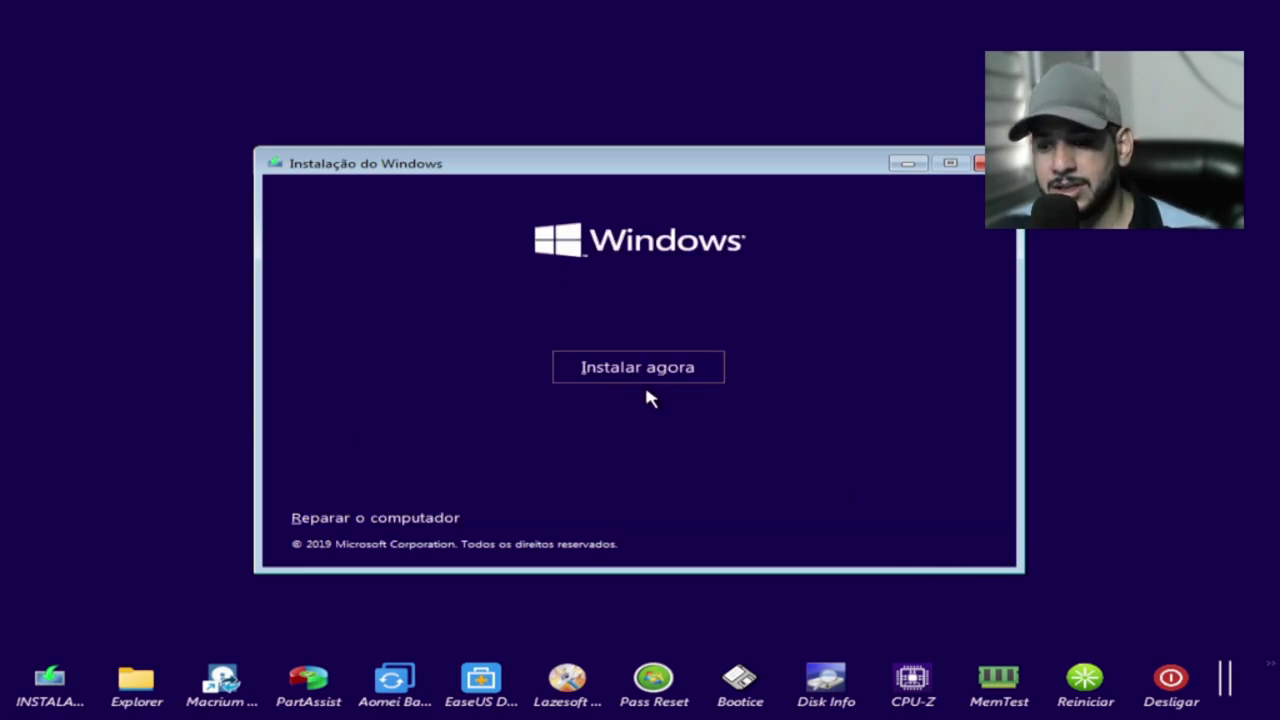
{"action": "left_click", "coordinate": [642, 378]}
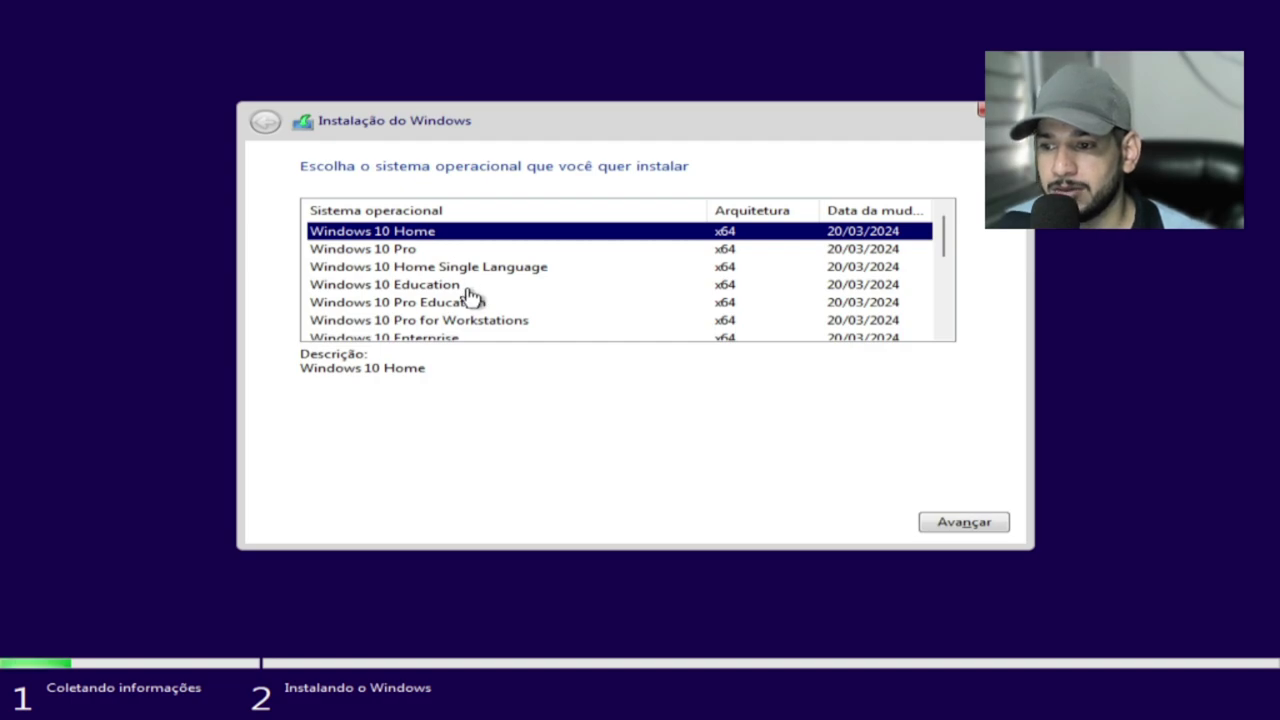
Browse the available Windows 10 and 11 editions and choose Windows 10 Pro for installation
{"action": "scroll", "coordinate": [540, 306], "scroll_direction": "down", "scroll_amount": 1}
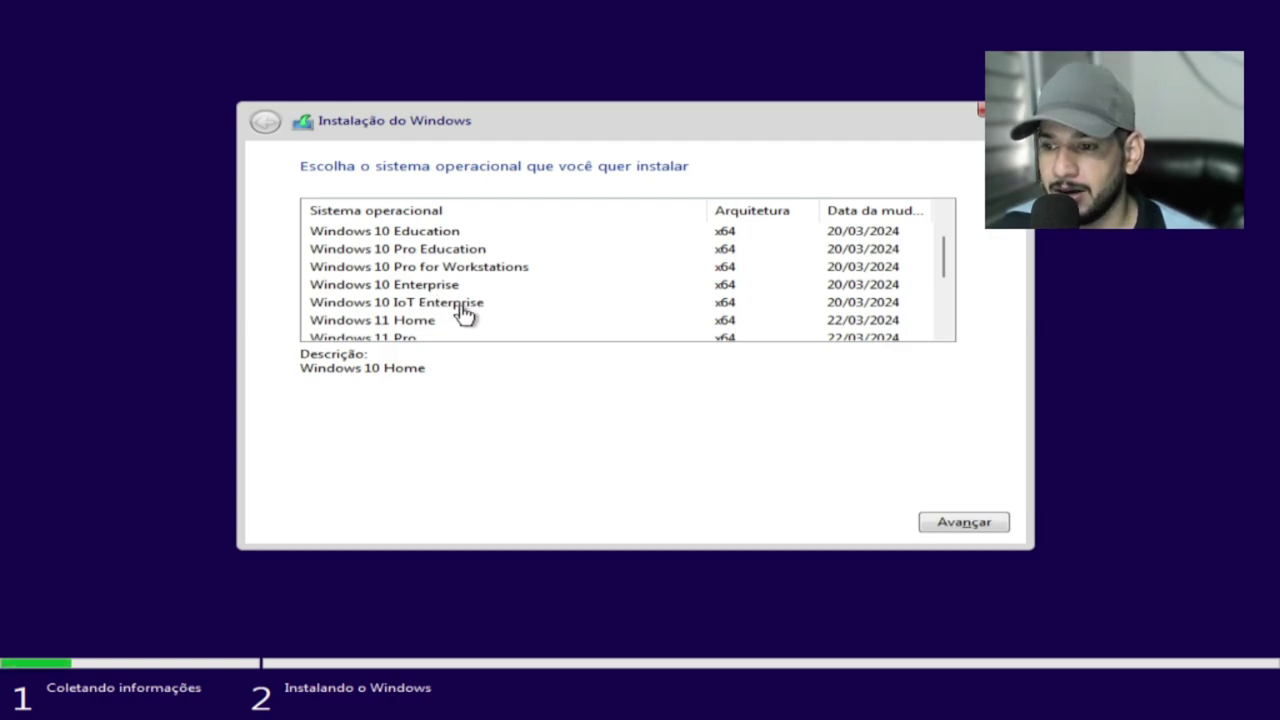
{"action": "scroll", "coordinate": [463, 311], "scroll_direction": "down", "scroll_amount": 1}
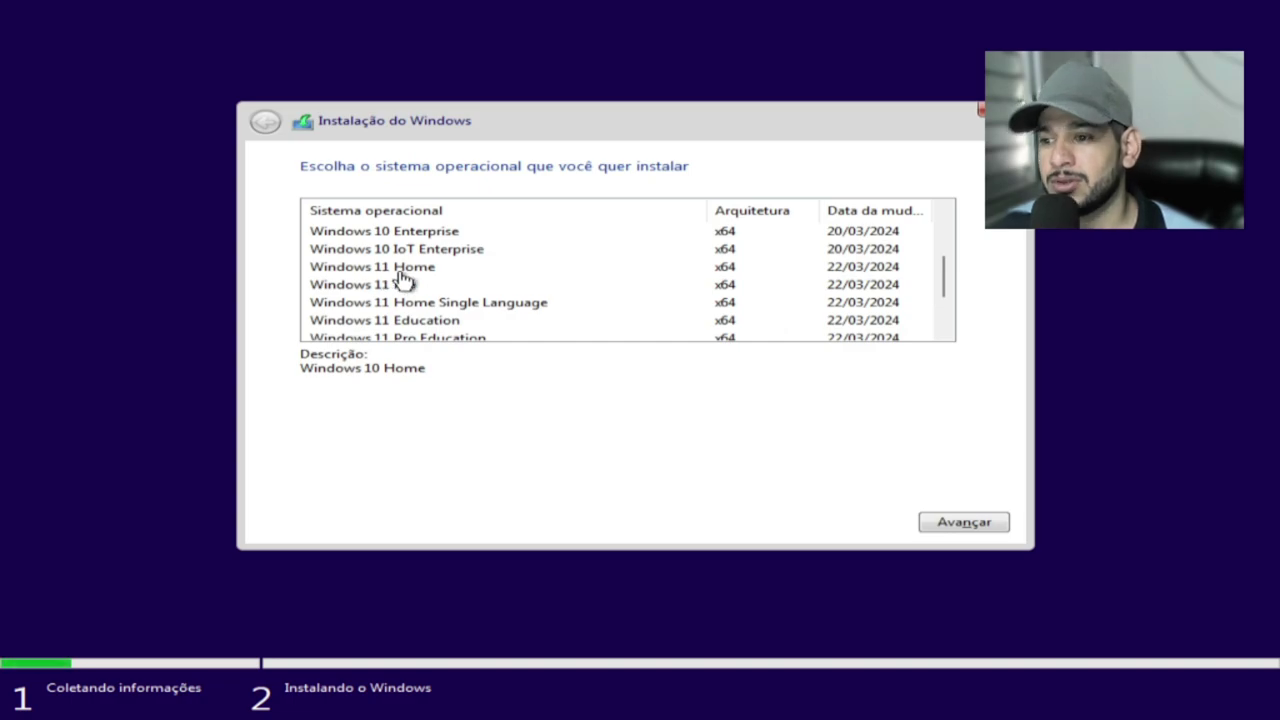
{"action": "scroll", "coordinate": [486, 289], "scroll_direction": "down", "scroll_amount": 2}
{"action": "scroll", "coordinate": [494, 289], "scroll_direction": "up", "scroll_amount": 5}
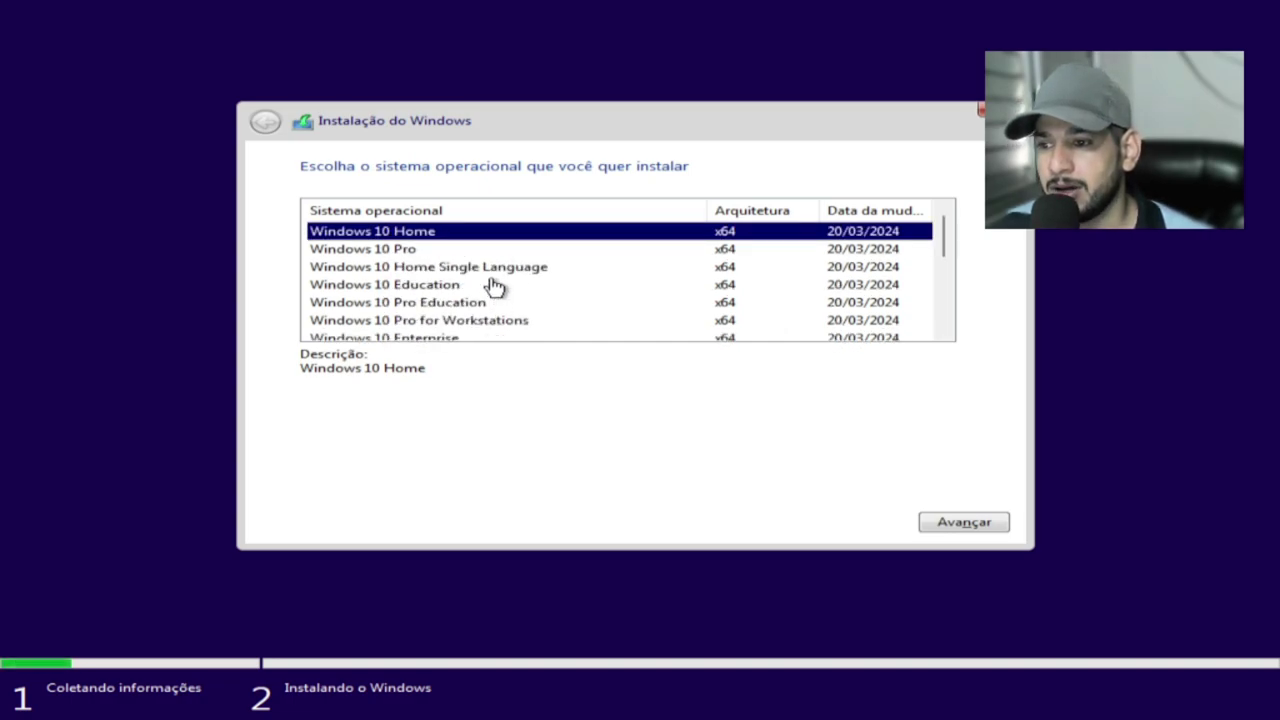
{"action": "left_click", "coordinate": [412, 250]}
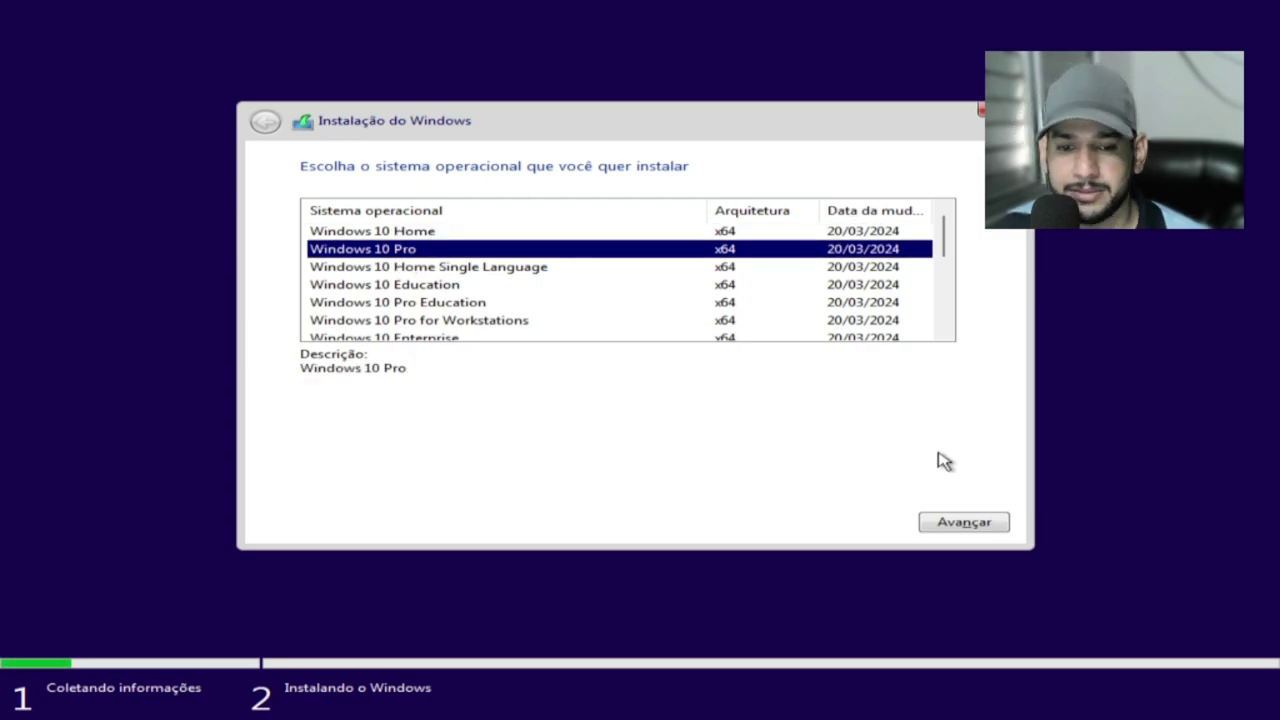
{"action": "left_click", "coordinate": [963, 523]}
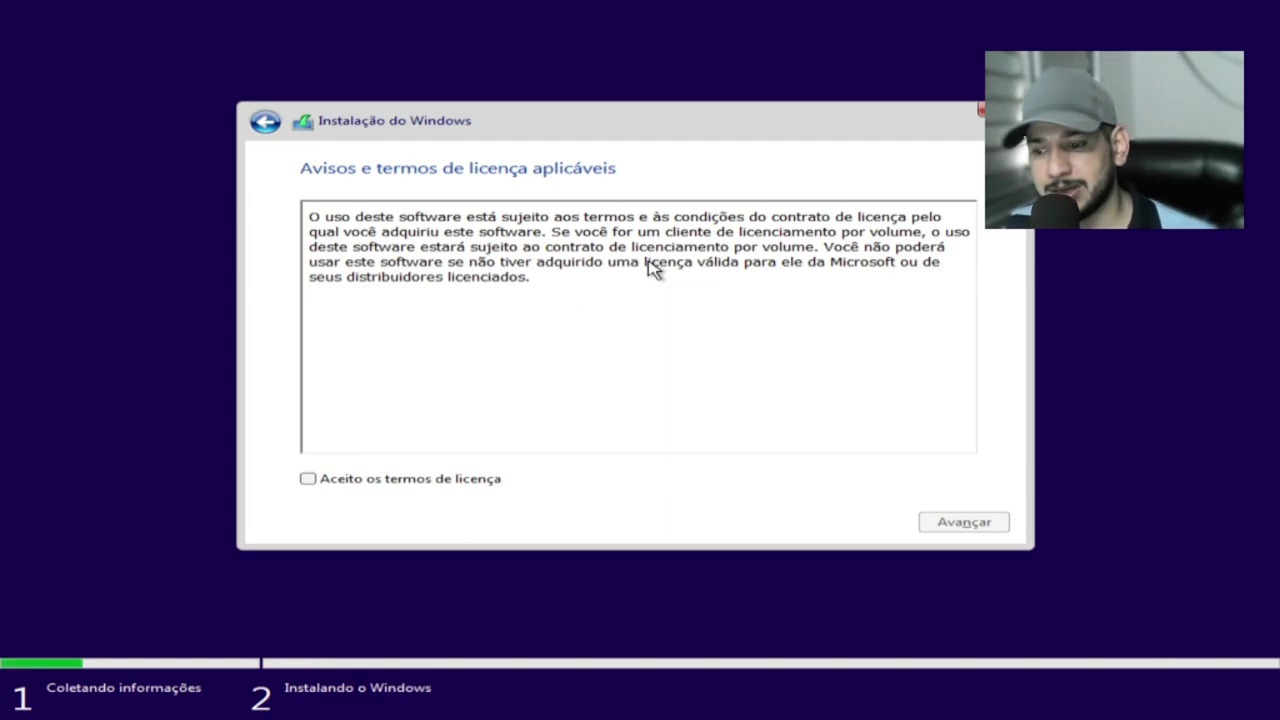
Accept the license terms and choose the custom installation of Windows only
{"action": "left_click", "coordinate": [312, 480]}
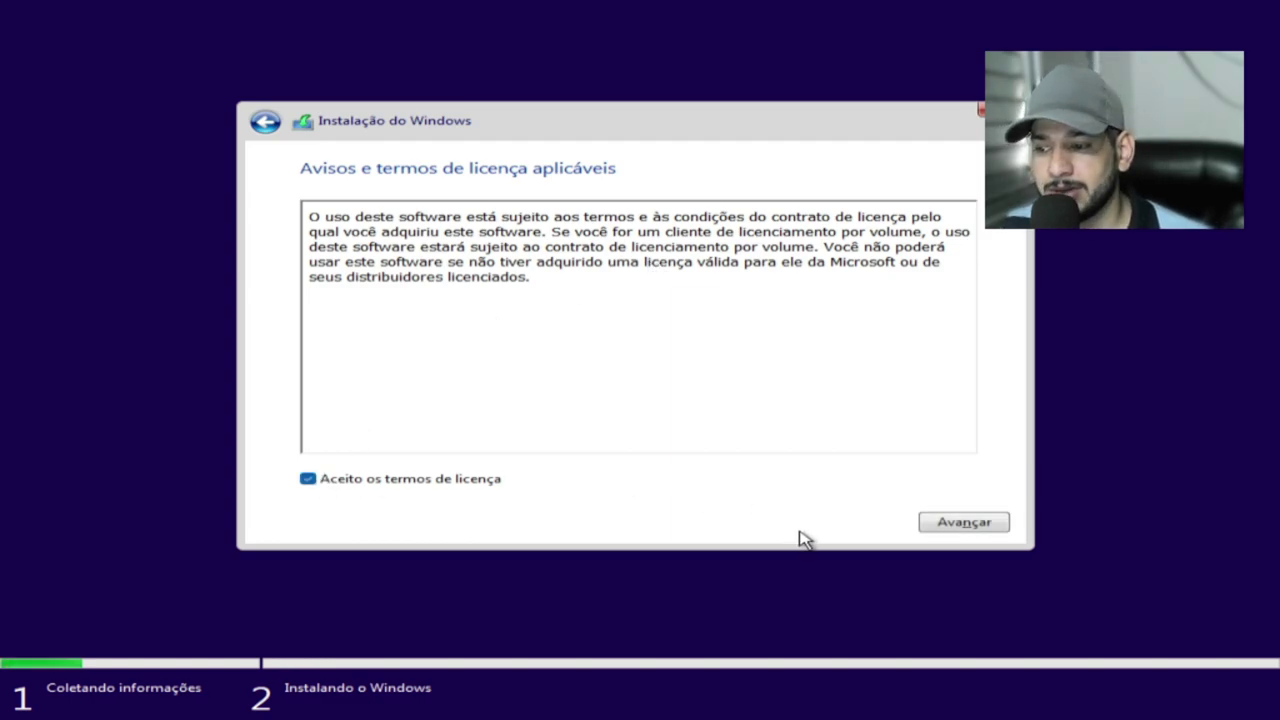
{"action": "left_click", "coordinate": [958, 524]}
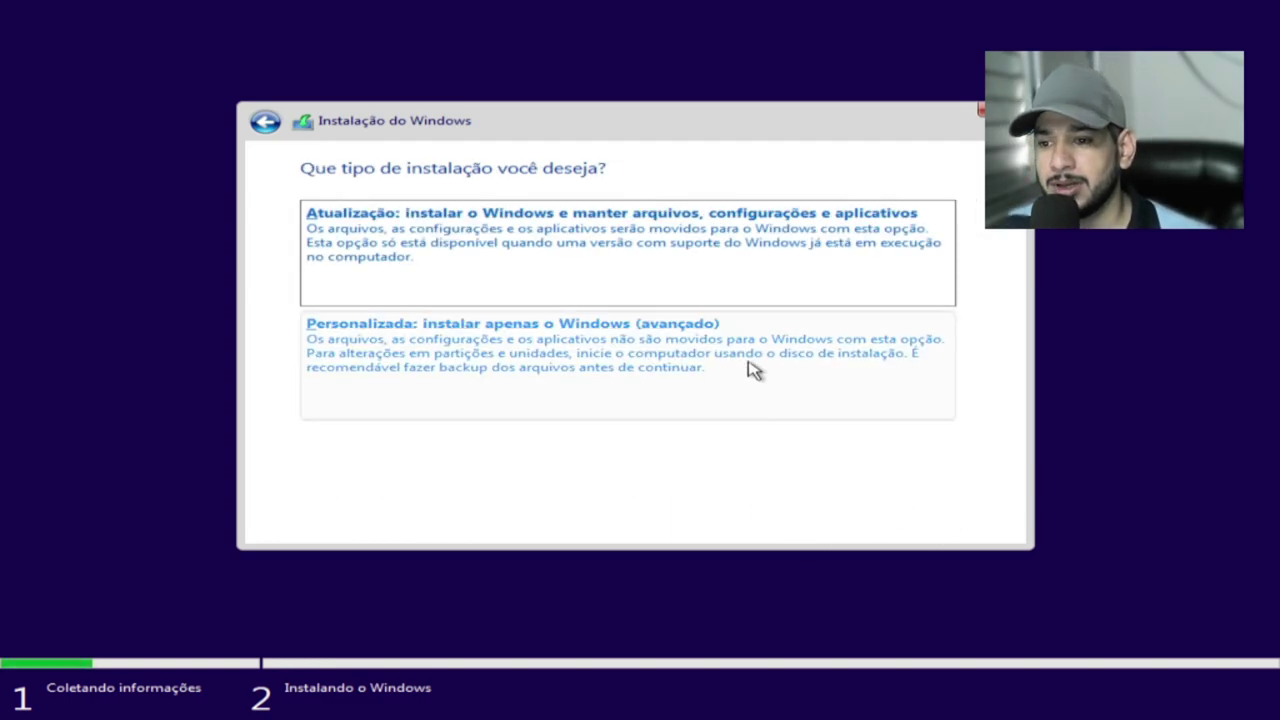
{"action": "left_click", "coordinate": [789, 340]}
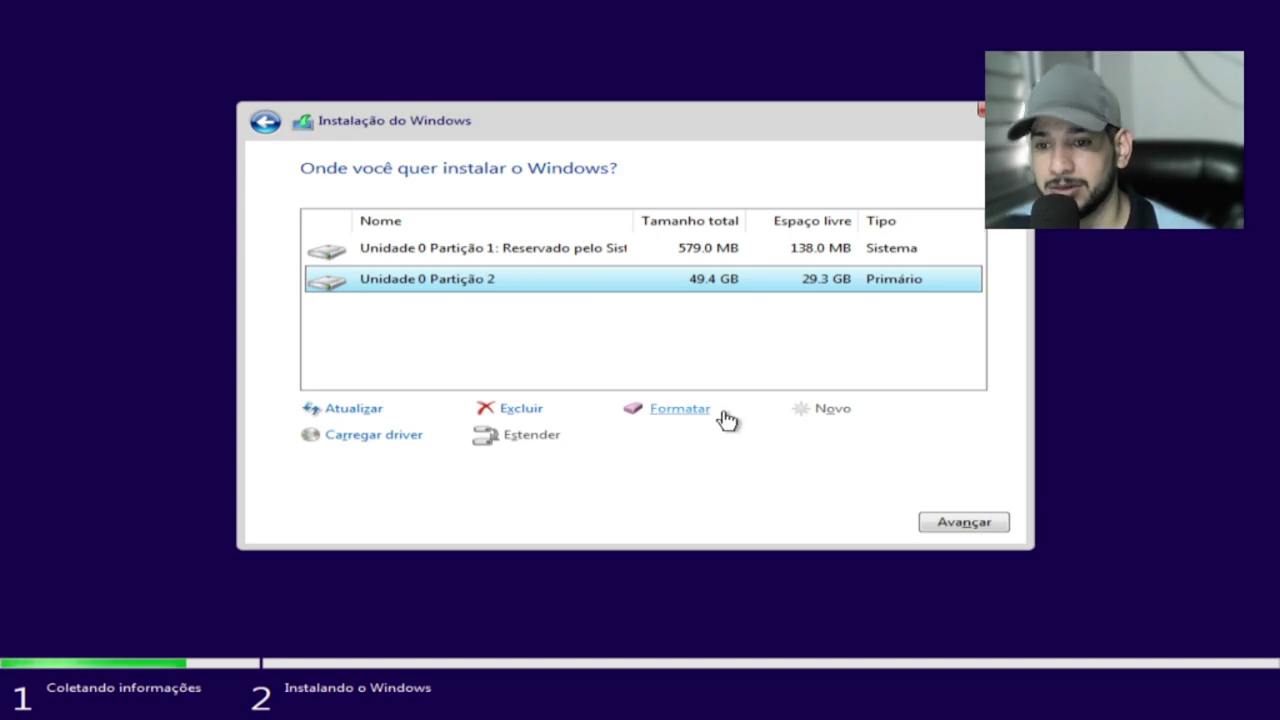
Delete partition 2 and the system-reserved partition 1 from drive 0, confirming the data loss
{"action": "left_click", "coordinate": [516, 412]}
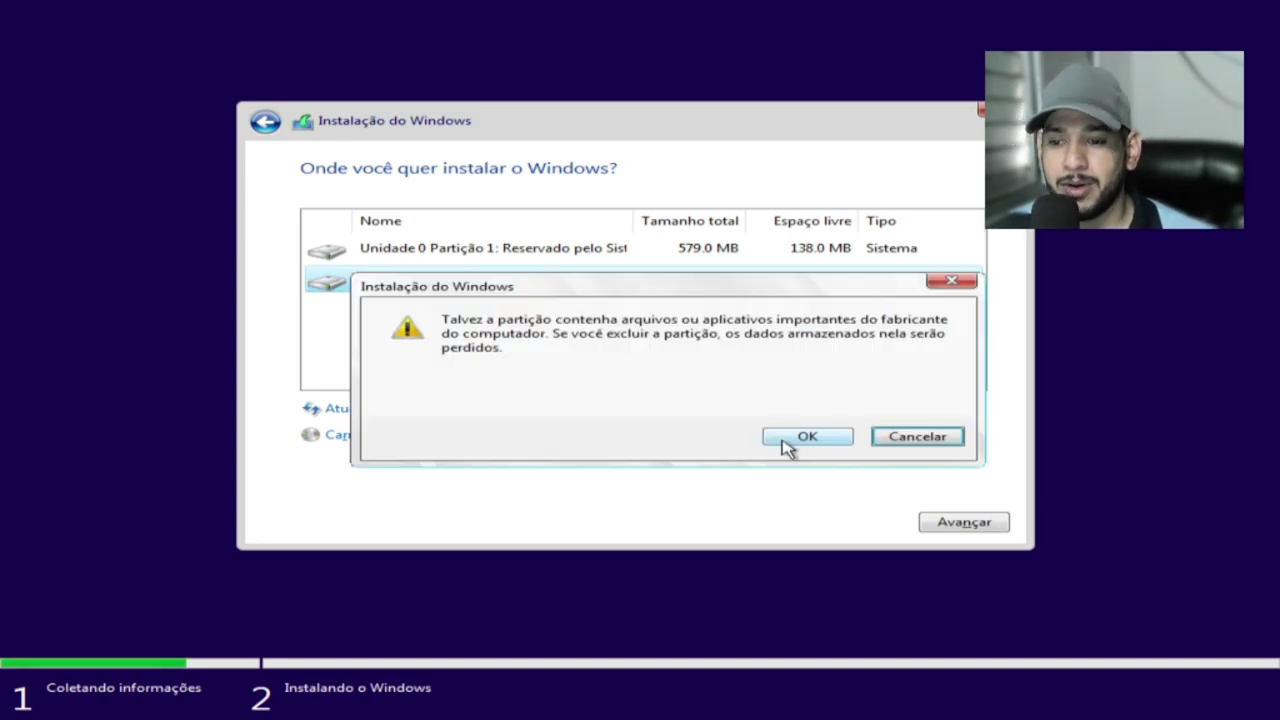
{"action": "left_click", "coordinate": [808, 438]}
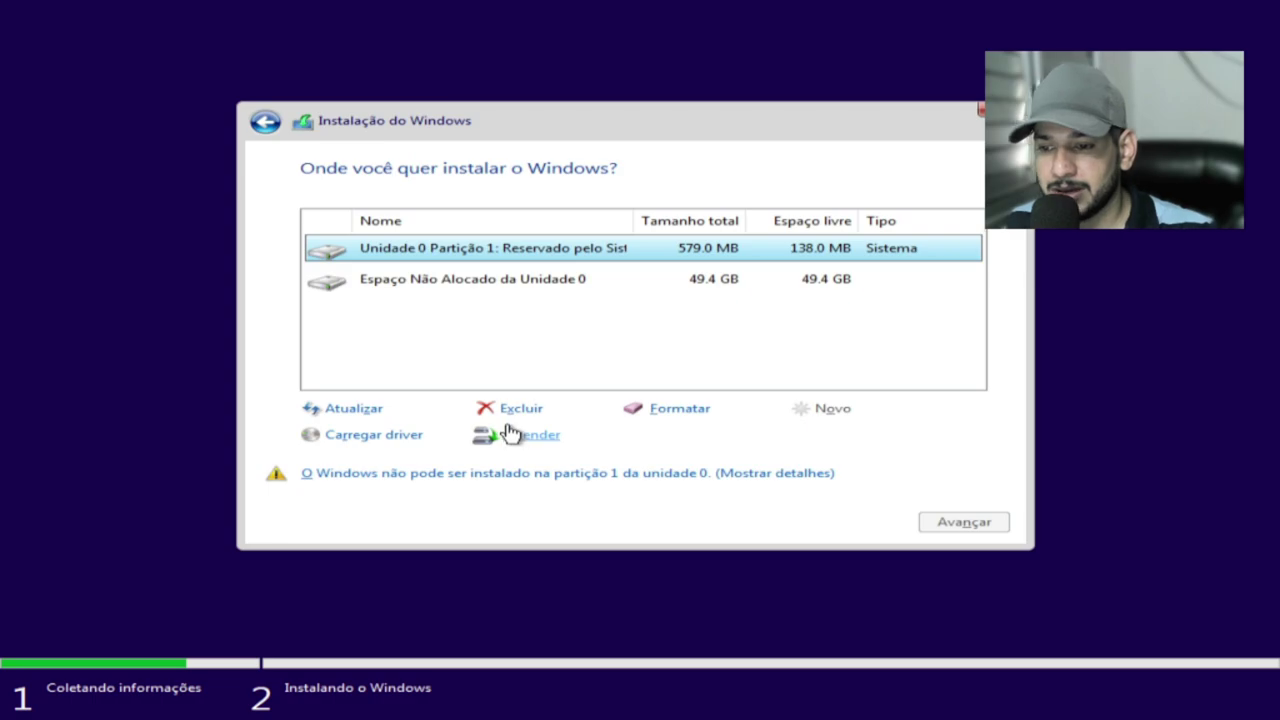
{"action": "left_click", "coordinate": [512, 409]}
{"action": "left_click", "coordinate": [804, 437]}
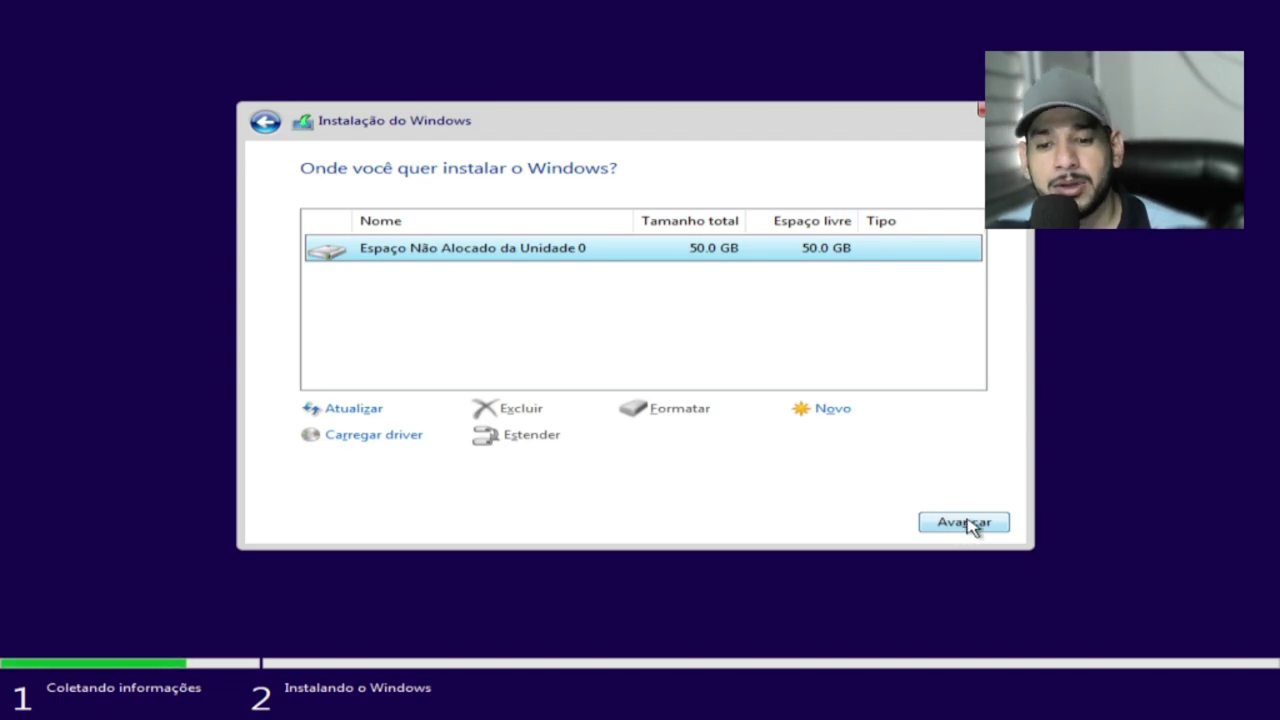
Create a new partition from all 51198 MB of unallocated space and start installing Windows on the primary partition
{"action": "left_click", "coordinate": [840, 410]}
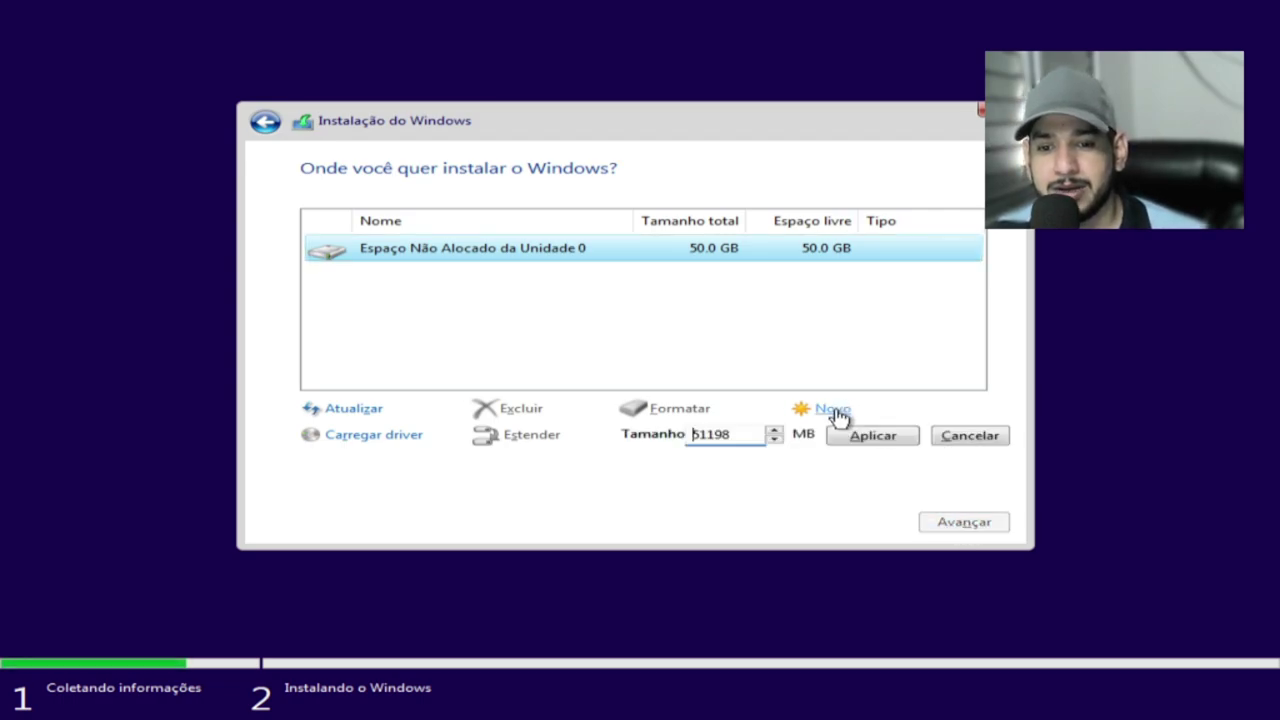
{"action": "left_click", "coordinate": [855, 434]}
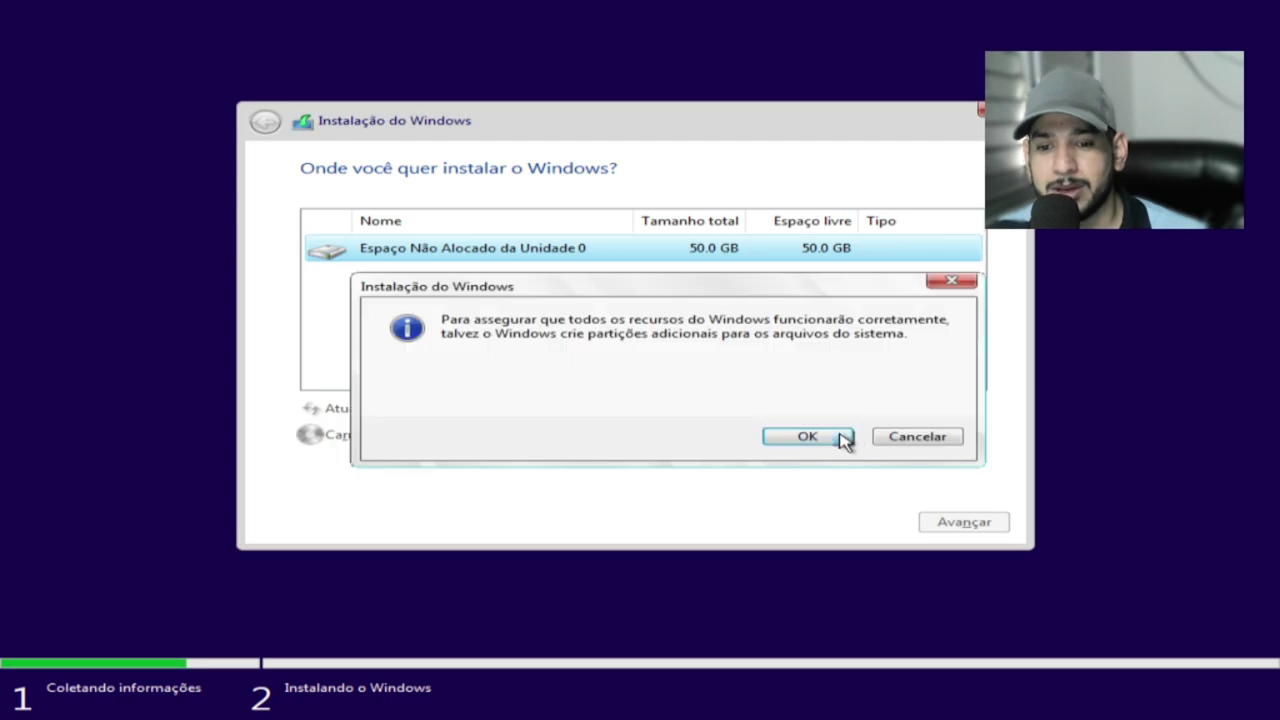
{"action": "left_click", "coordinate": [838, 437]}
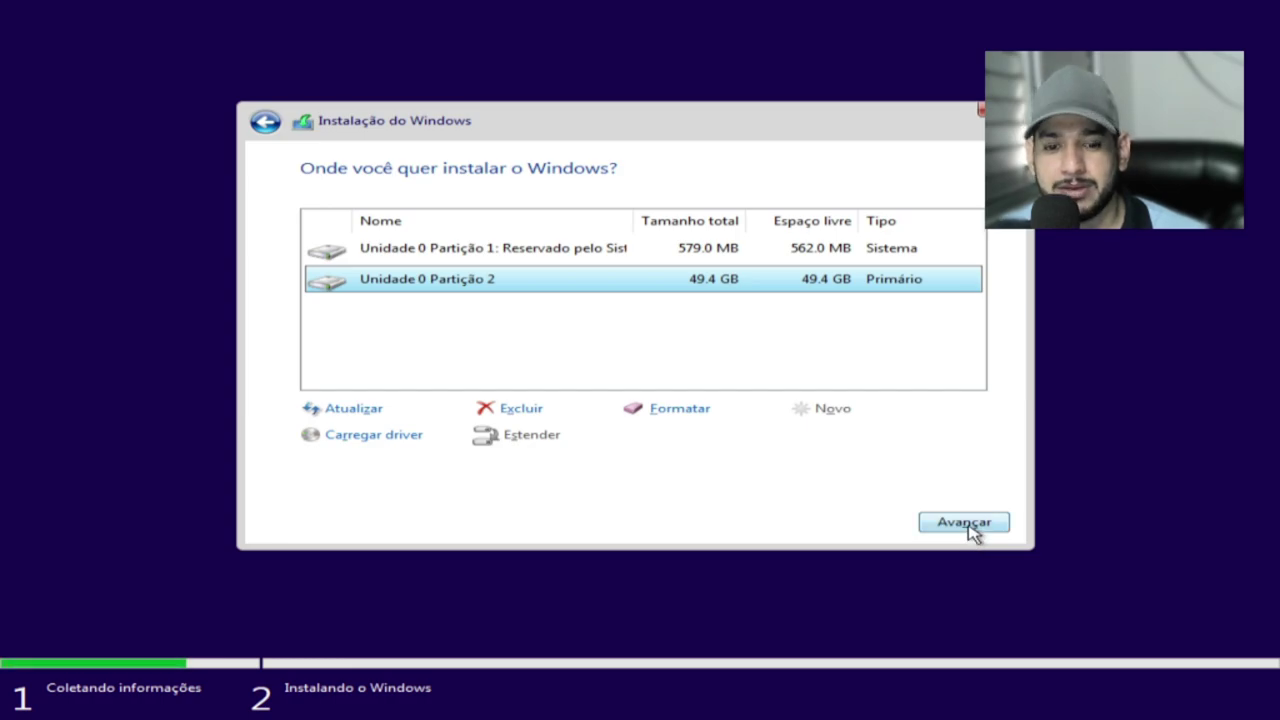
{"action": "left_click", "coordinate": [963, 523]}
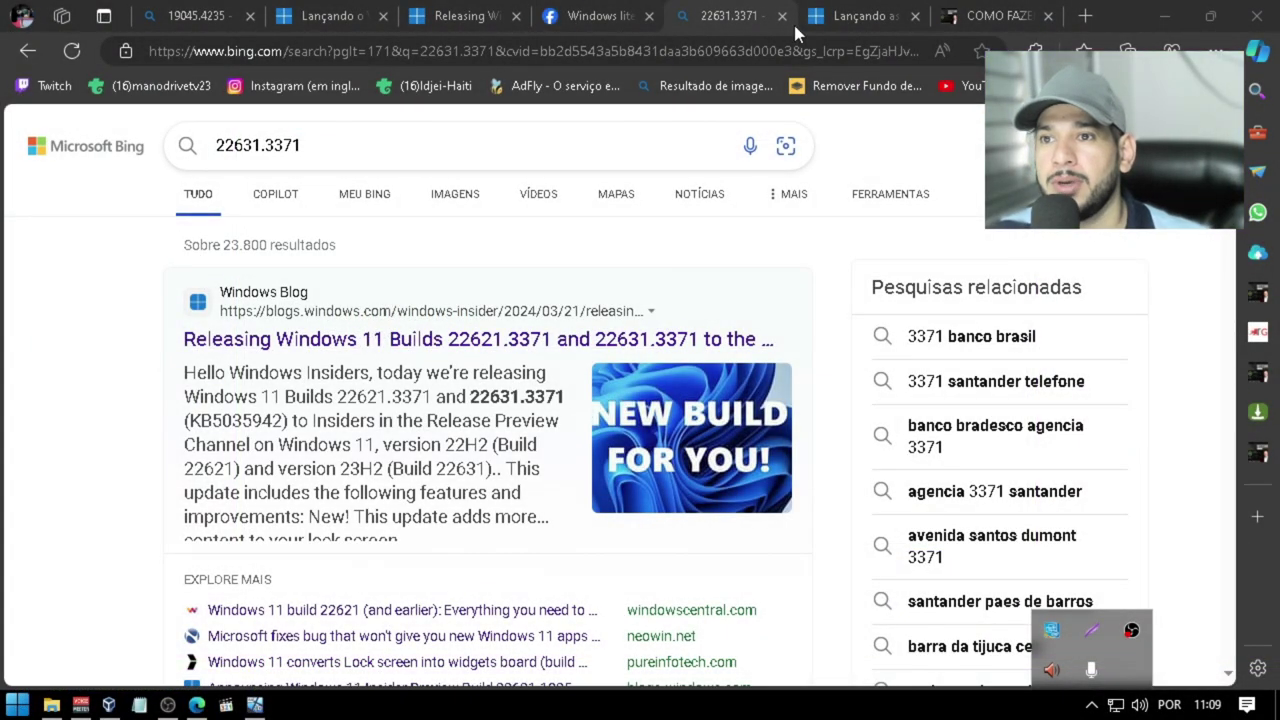
In the browser, examine the Windows 11 Release Preview post for build 22631.3371, its publication date and listed improvements
{"action": "left_click", "coordinate": [852, 23]}
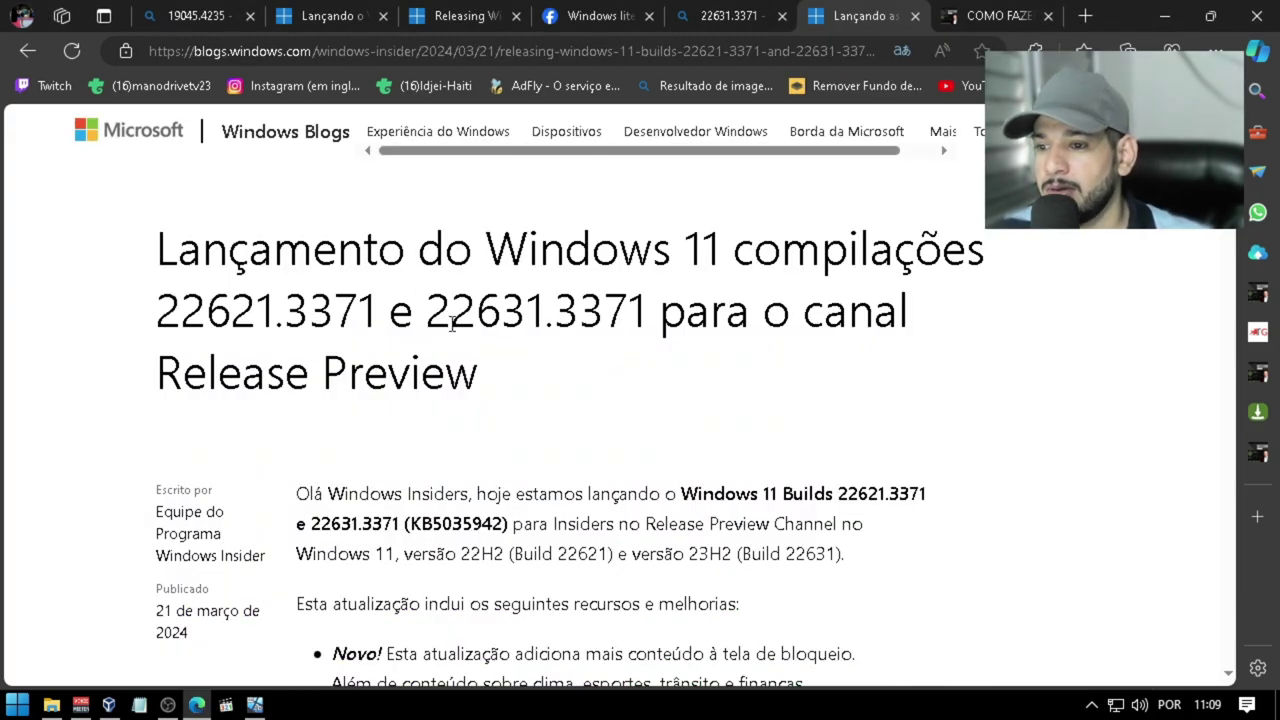
{"action": "left_click_drag", "start_coordinate": [419, 305], "coordinate": [647, 333]}
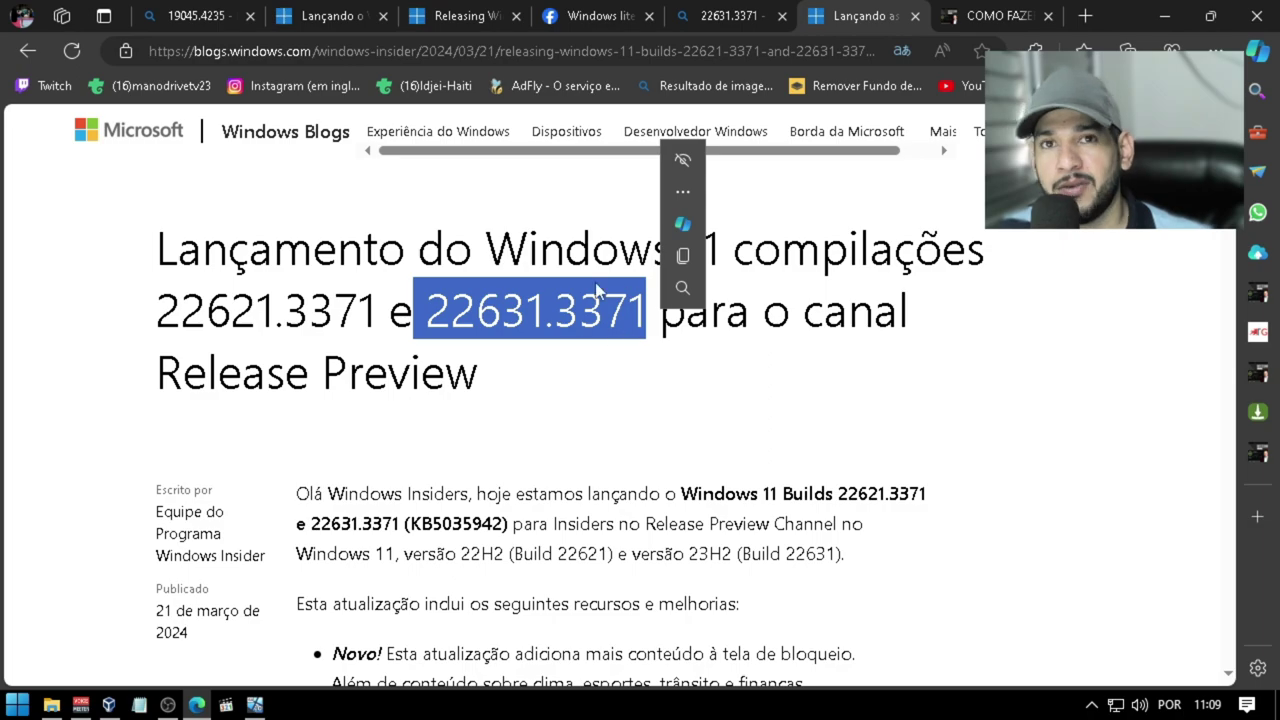
{"action": "left_click", "coordinate": [620, 388]}
{"action": "scroll", "coordinate": [362, 430], "scroll_direction": "down", "scroll_amount": 2}
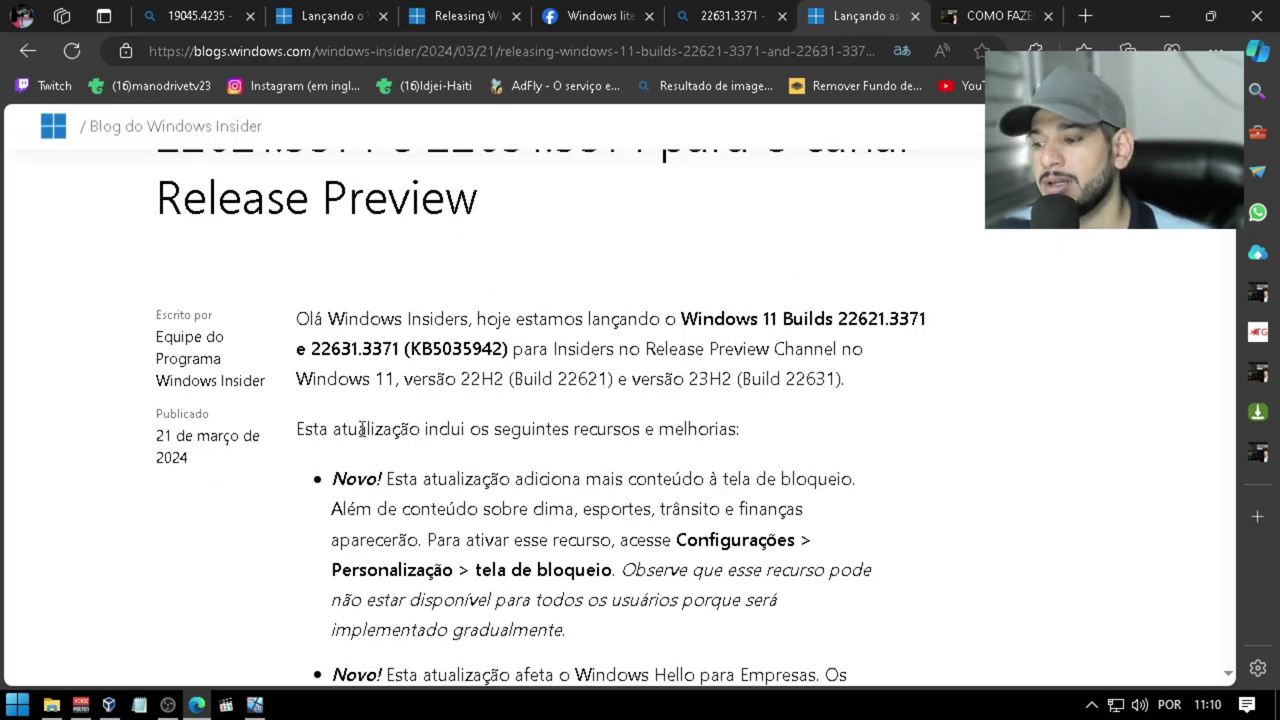
{"action": "left_click_drag", "start_coordinate": [174, 436], "coordinate": [157, 447]}
{"action": "left_click", "coordinate": [147, 444]}
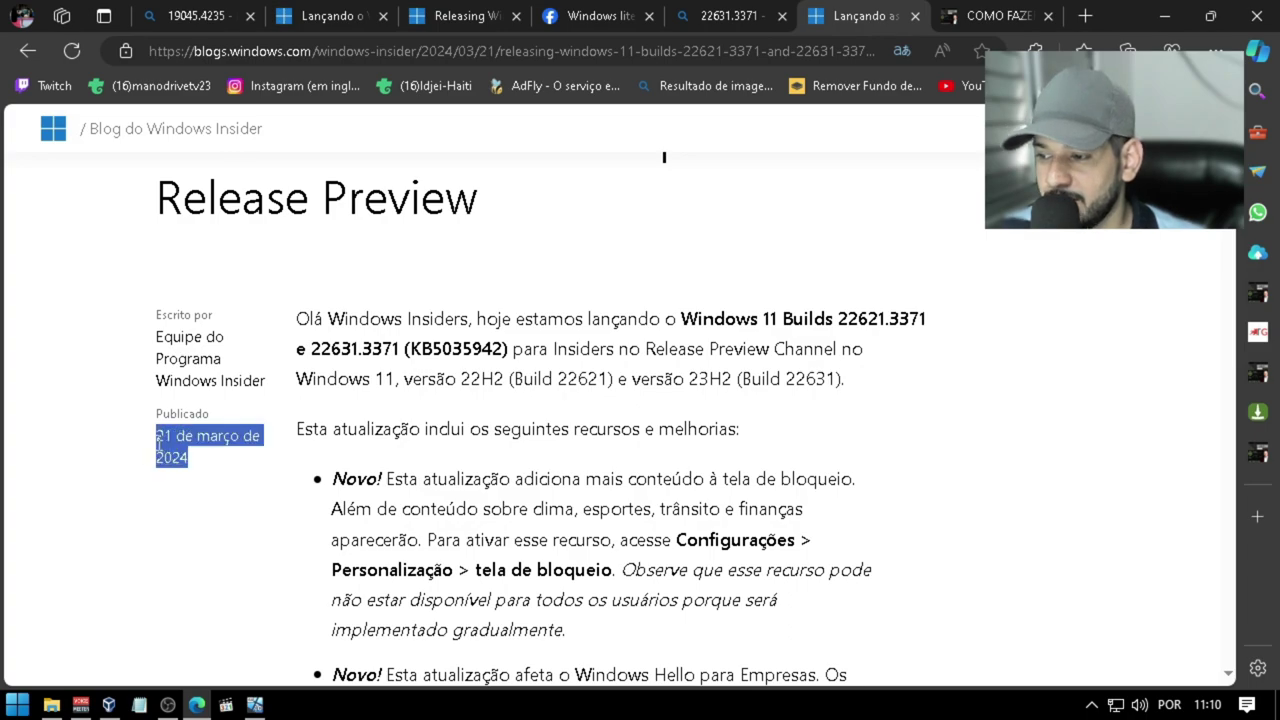
{"action": "scroll", "coordinate": [905, 409], "scroll_direction": "down", "scroll_amount": 1}
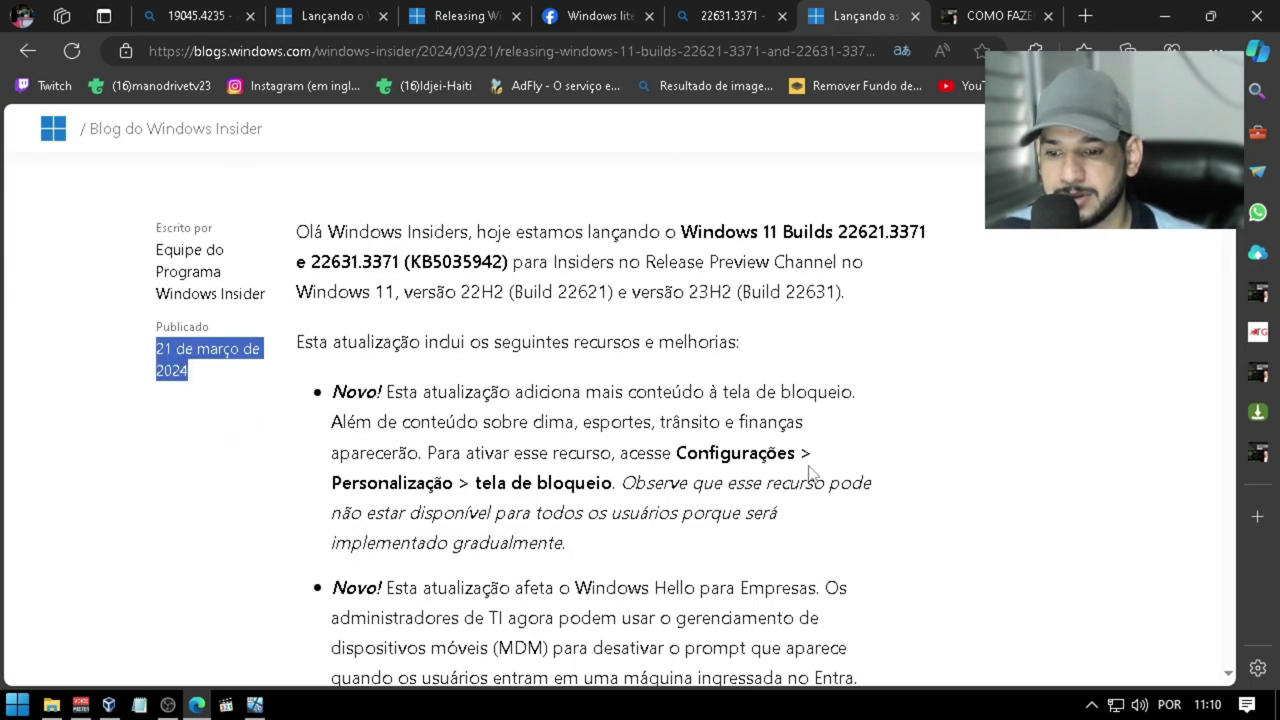
{"action": "scroll", "coordinate": [1005, 458], "scroll_direction": "down", "scroll_amount": 1}
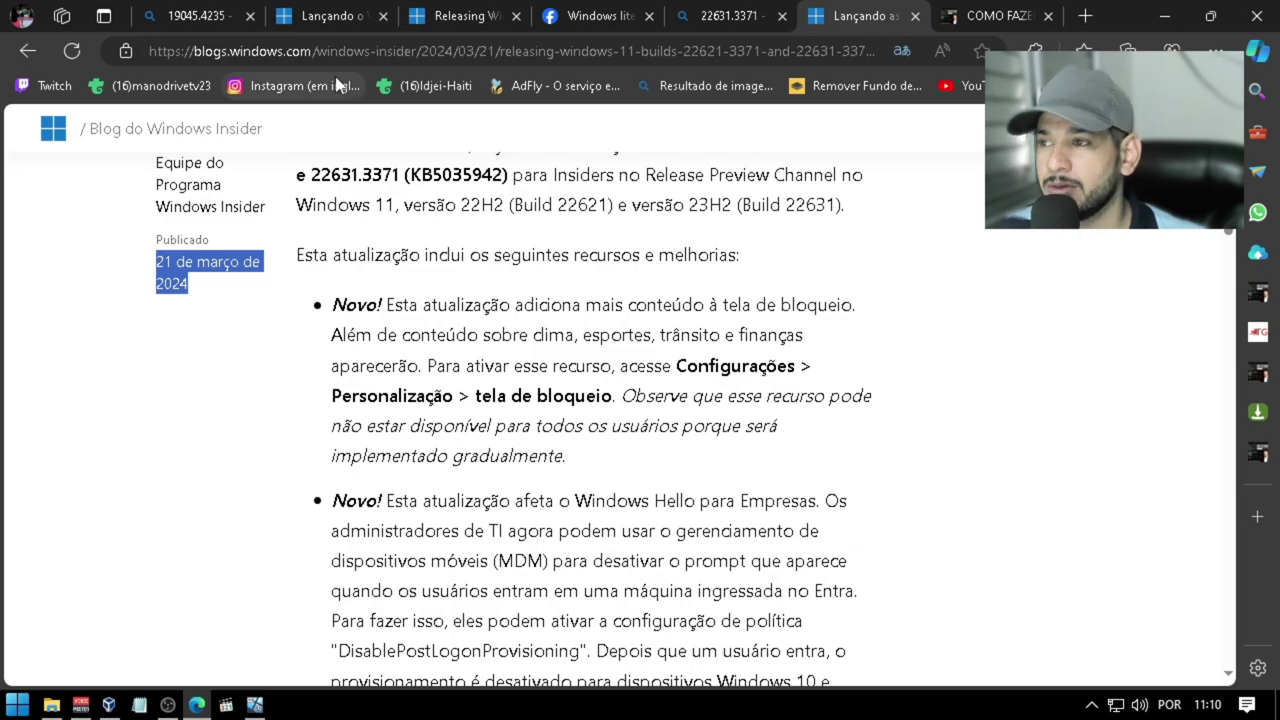
Examine the Windows 10 Release Preview post, highlighting the 19/03 update note about build 19045.4235
{"action": "left_click", "coordinate": [214, 12]}
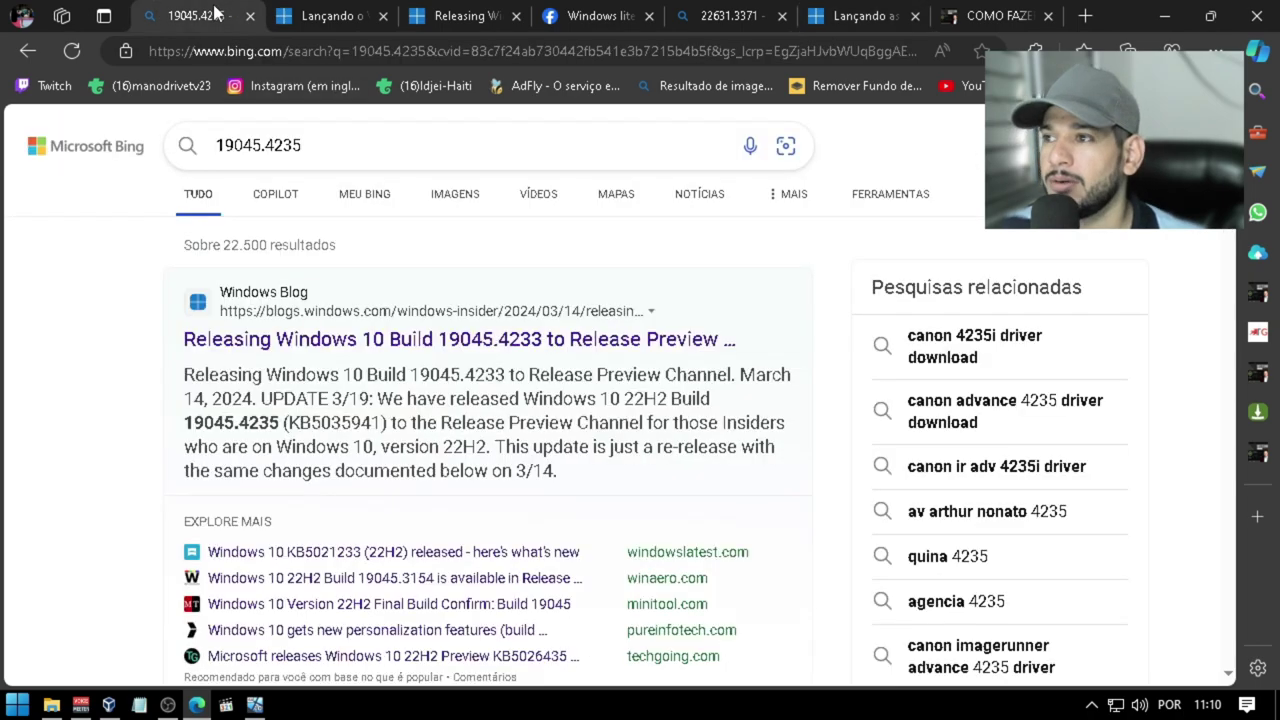
{"action": "left_click", "coordinate": [328, 16]}
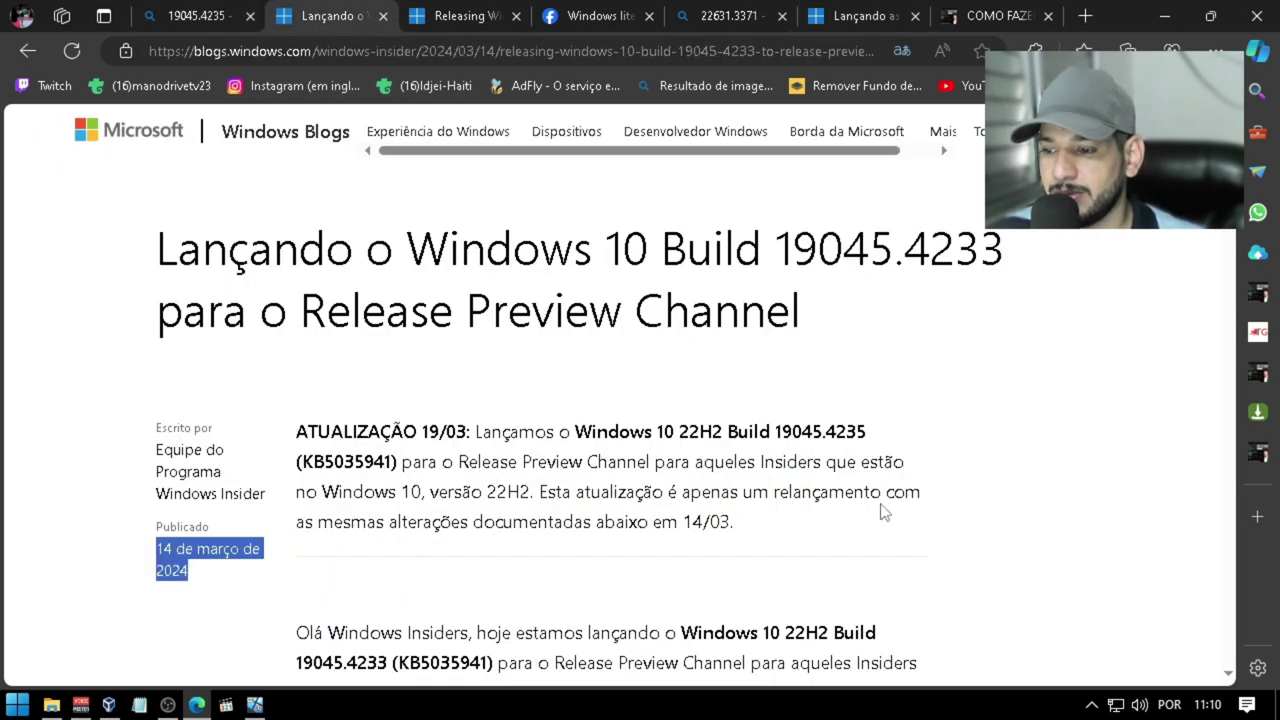
{"action": "scroll", "coordinate": [882, 511], "scroll_direction": "down", "scroll_amount": 1}
{"action": "left_click_drag", "start_coordinate": [294, 345], "coordinate": [878, 366]}
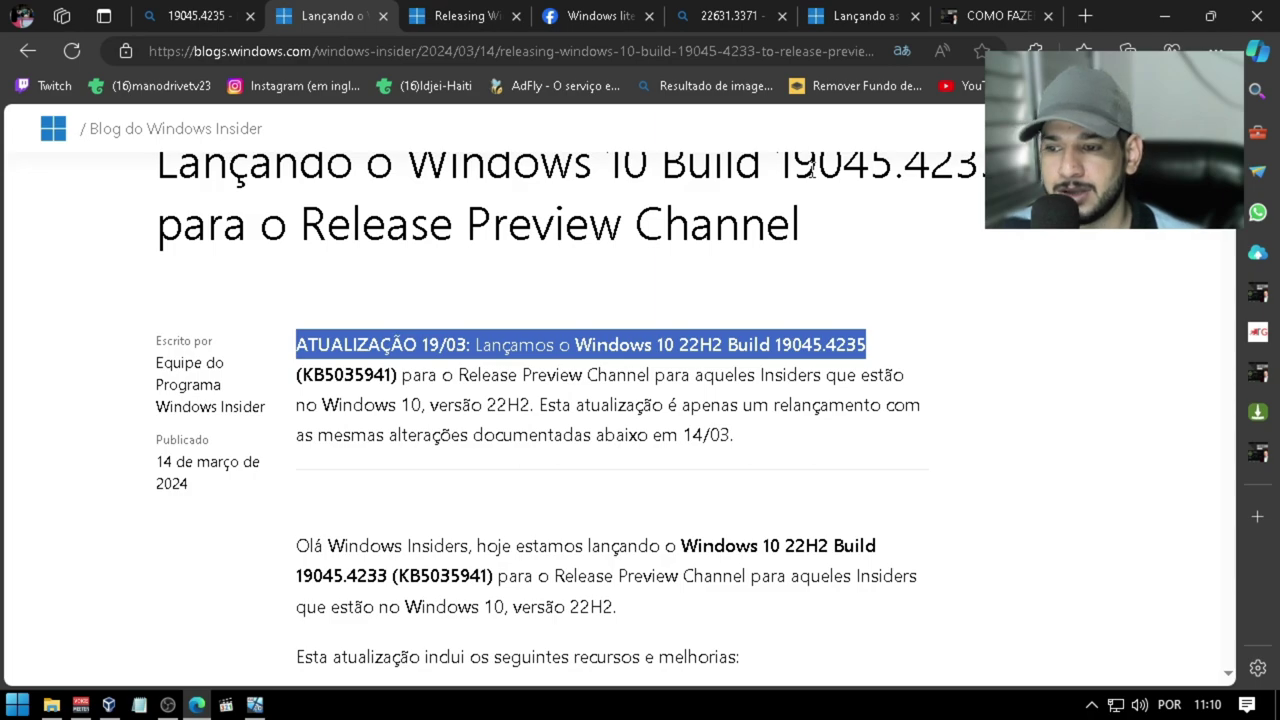
Return to the Windows 11 builds post and review its list of new features and improvements
{"action": "left_click", "coordinate": [878, 12]}
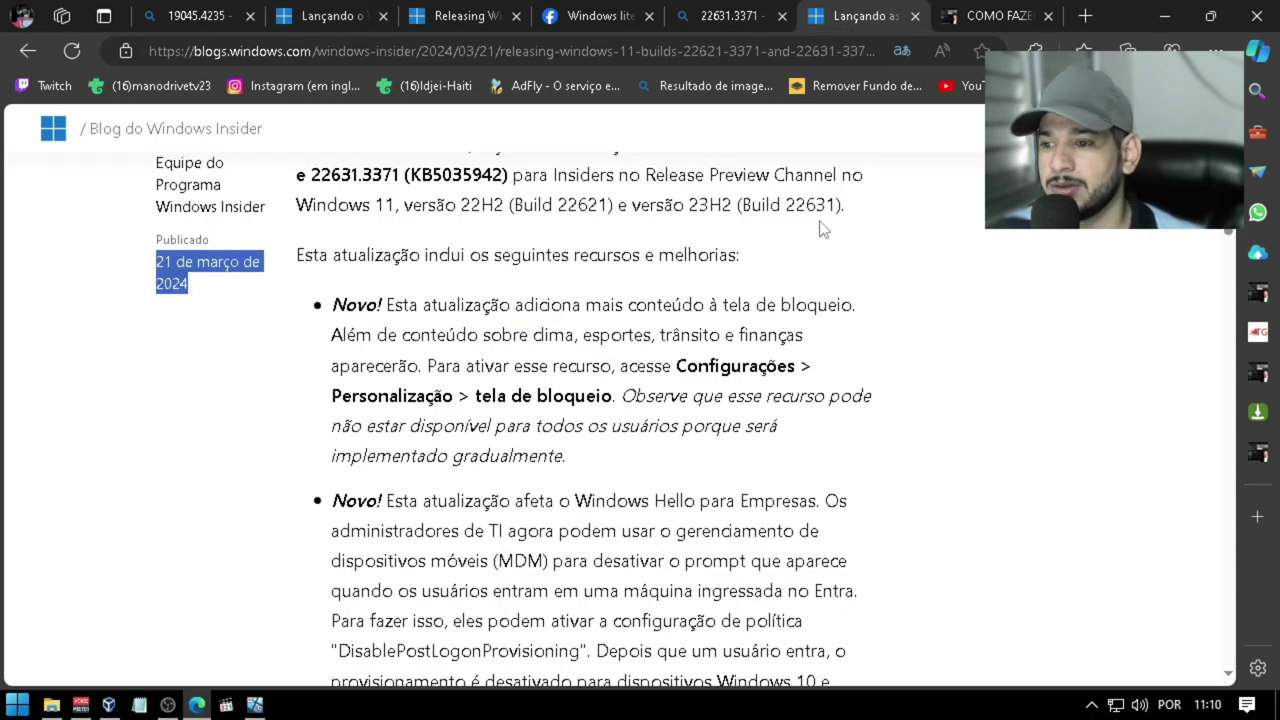
{"action": "scroll", "coordinate": [953, 426], "scroll_direction": "up", "scroll_amount": 2}
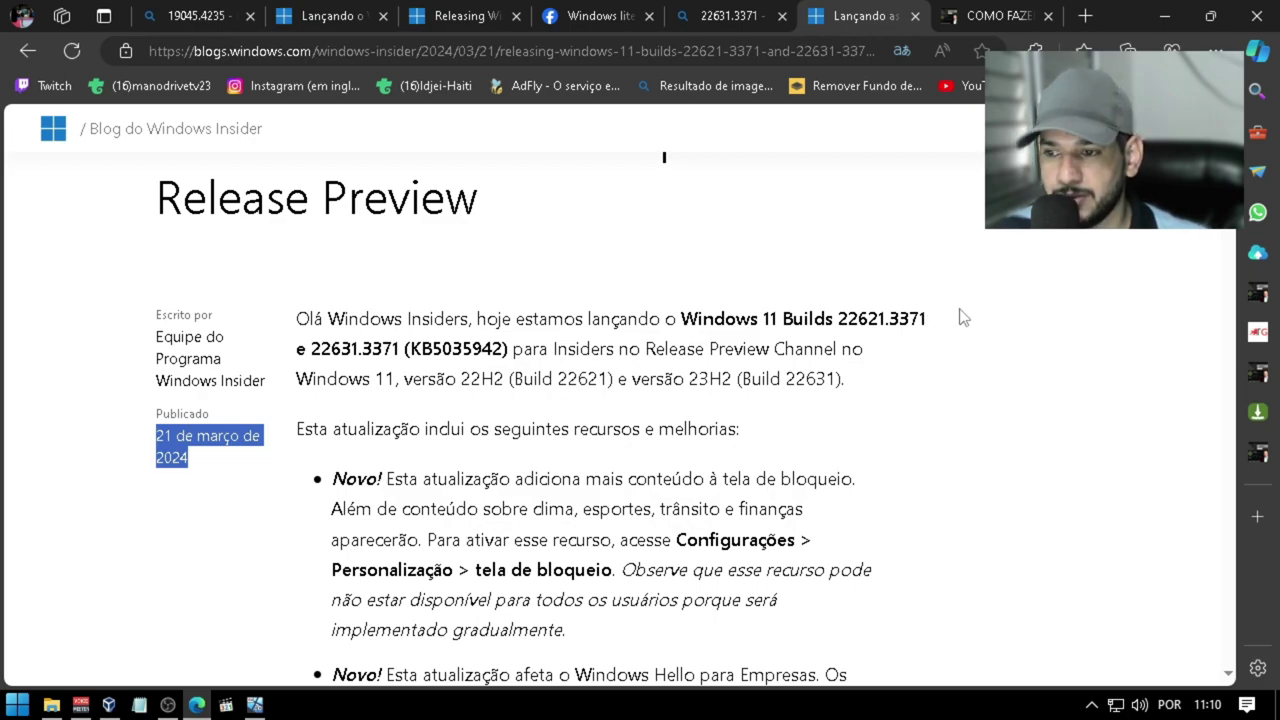
{"action": "scroll", "coordinate": [921, 394], "scroll_direction": "down", "scroll_amount": 1}
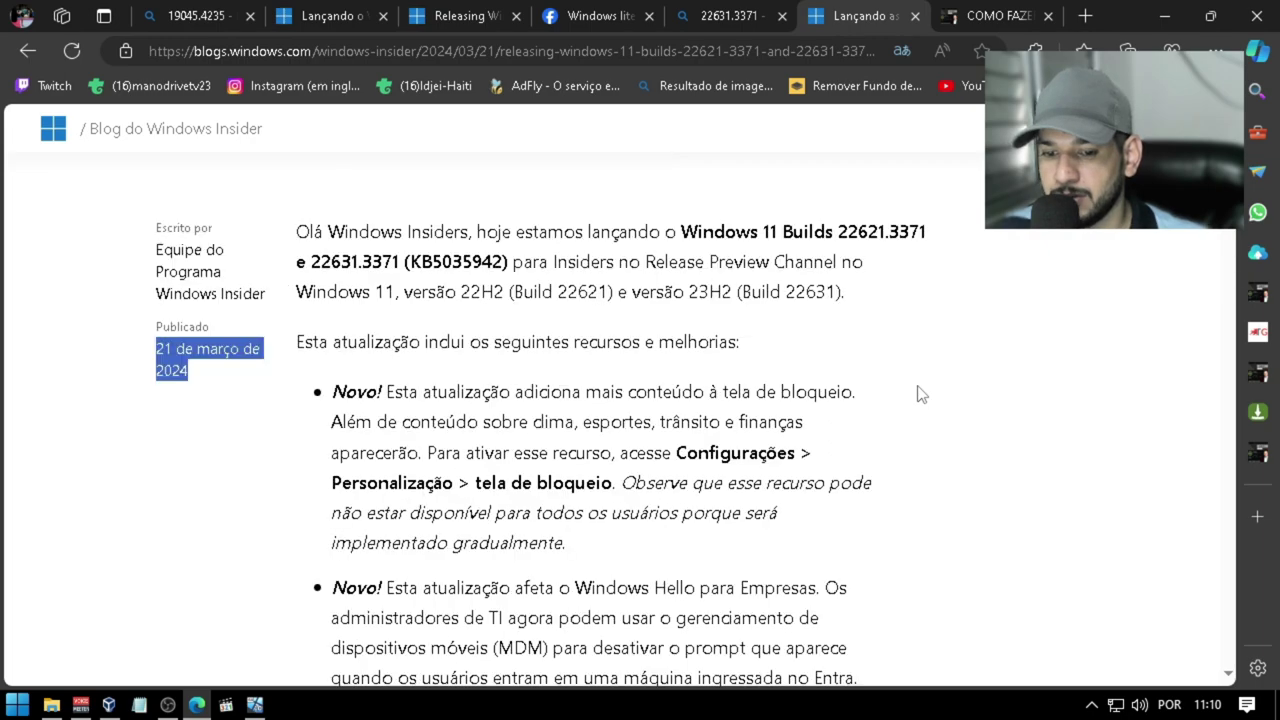
{"action": "scroll", "coordinate": [921, 394], "scroll_direction": "down", "scroll_amount": 2}
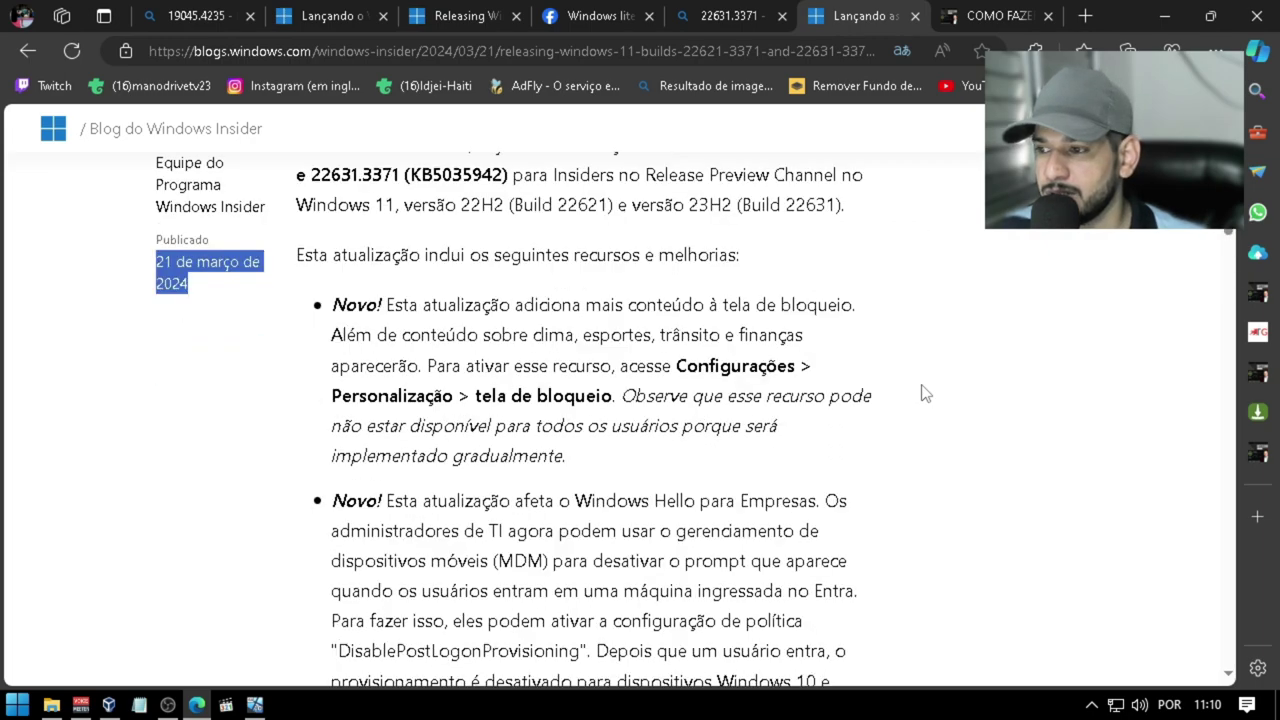
Copy the build number 22631.3371 from the title of the Windows 11 Release Preview post
{"action": "scroll", "coordinate": [926, 394], "scroll_direction": "down", "scroll_amount": 3}
{"action": "scroll", "coordinate": [929, 391], "scroll_direction": "up", "scroll_amount": 7}
{"action": "scroll", "coordinate": [950, 388], "scroll_direction": "down", "scroll_amount": 4}
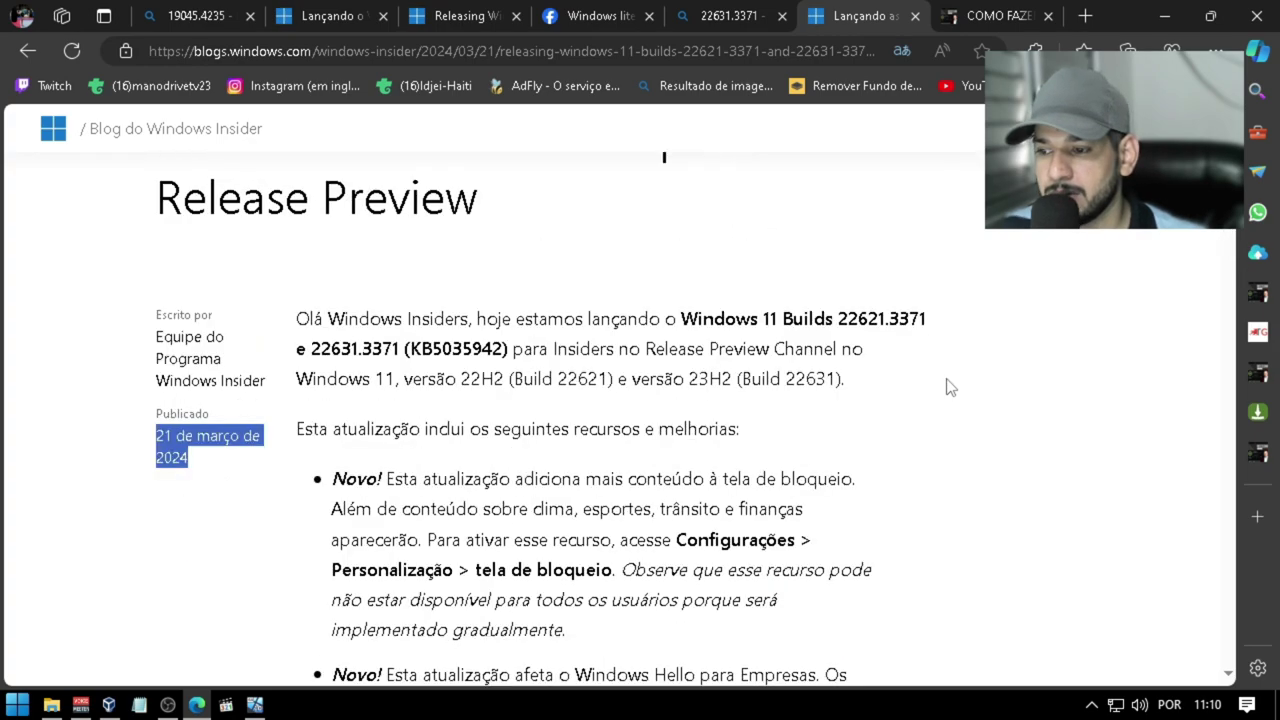
{"action": "scroll", "coordinate": [946, 434], "scroll_direction": "up", "scroll_amount": 5}
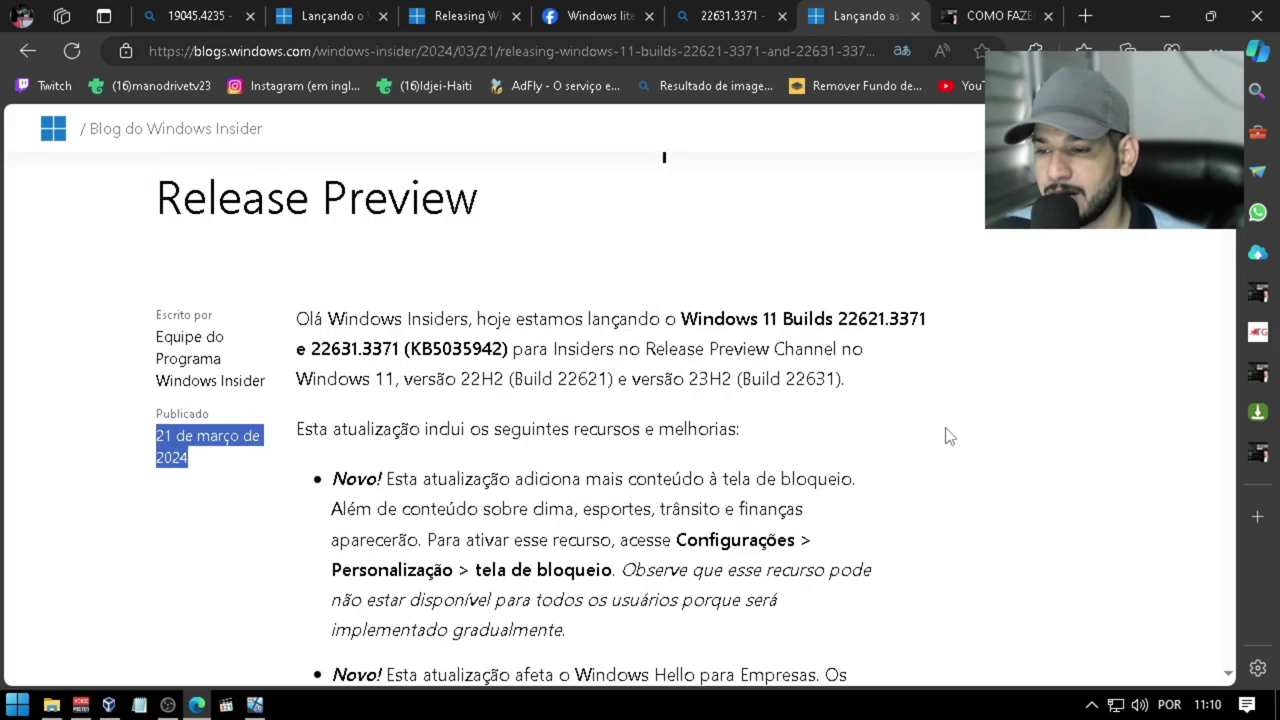
{"action": "left_click_drag", "start_coordinate": [430, 306], "coordinate": [646, 330]}
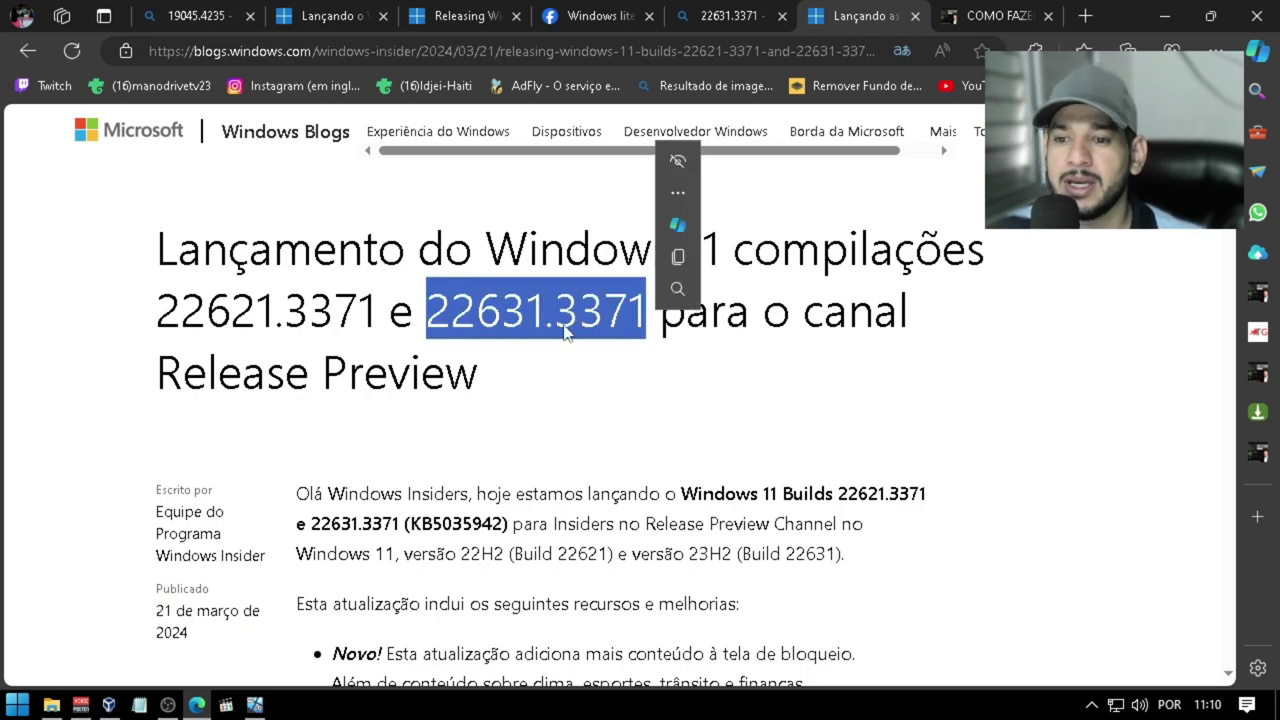
{"action": "right_click", "coordinate": [645, 330]}
{"action": "left_click", "coordinate": [633, 333]}
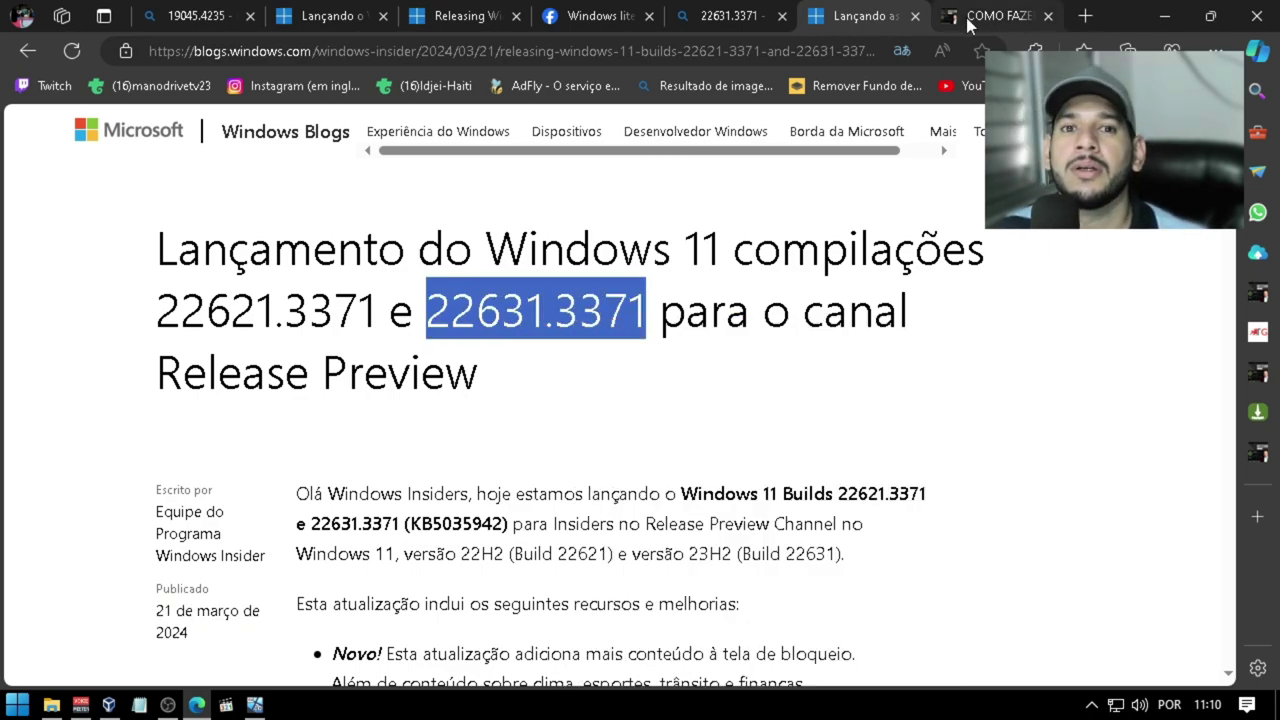
Replace the earlier Bing query 19045.4235 with the copied build number 22631.3371 and run the search
{"action": "left_click", "coordinate": [459, 21]}
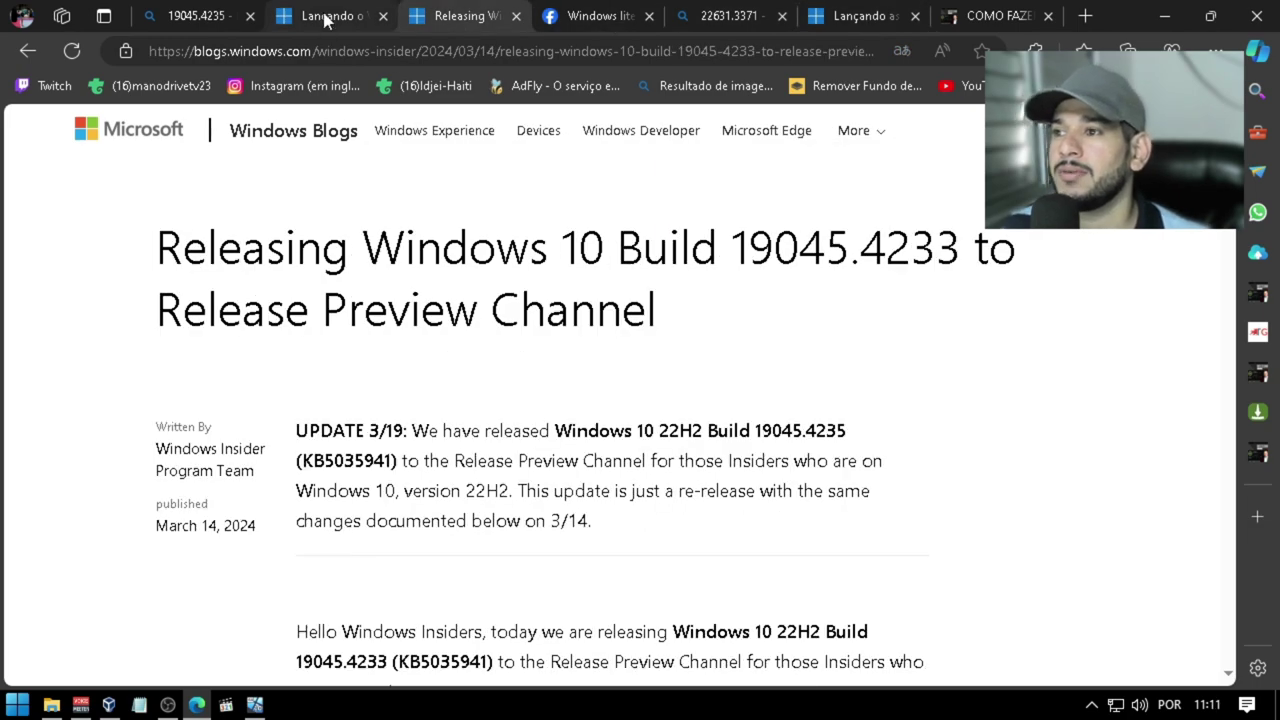
{"action": "left_click", "coordinate": [195, 16]}
{"action": "left_click_drag", "start_coordinate": [316, 148], "coordinate": [183, 152]}
{"action": "key", "text": "BackSpace"}
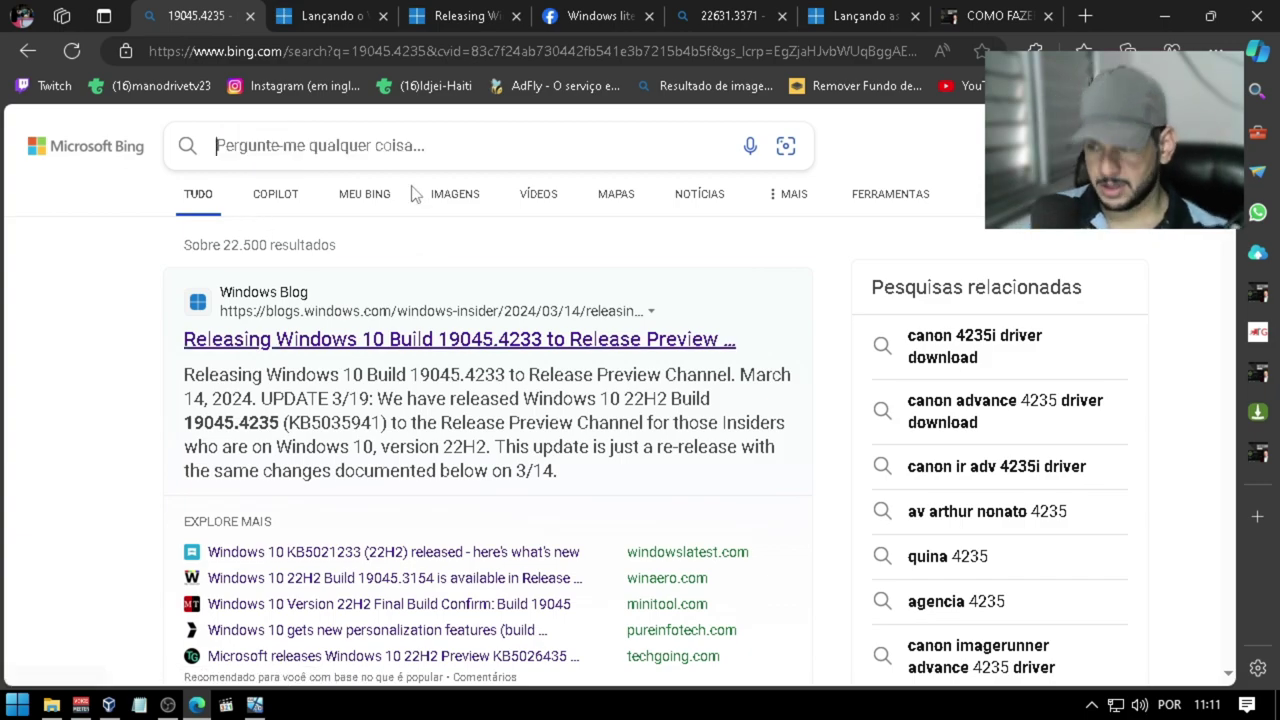
{"action": "right_click", "coordinate": [423, 150]}
{"action": "left_click", "coordinate": [477, 301]}
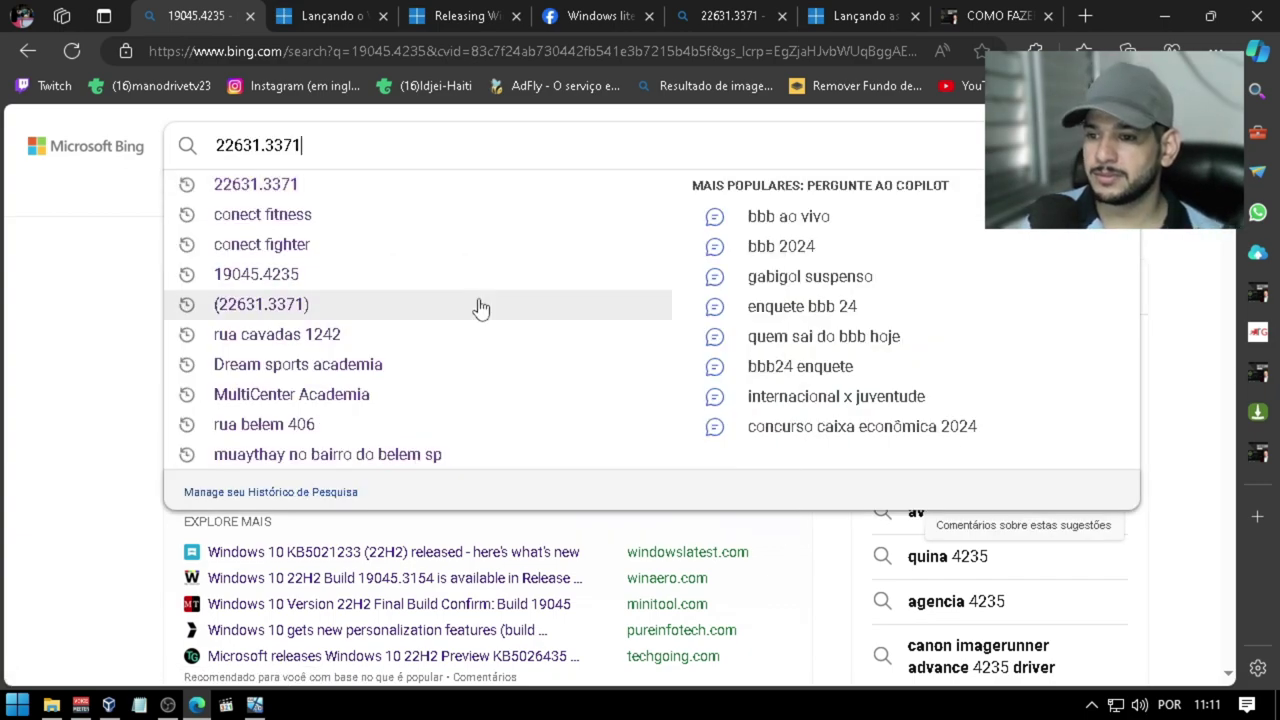
{"action": "key", "text": "Return"}
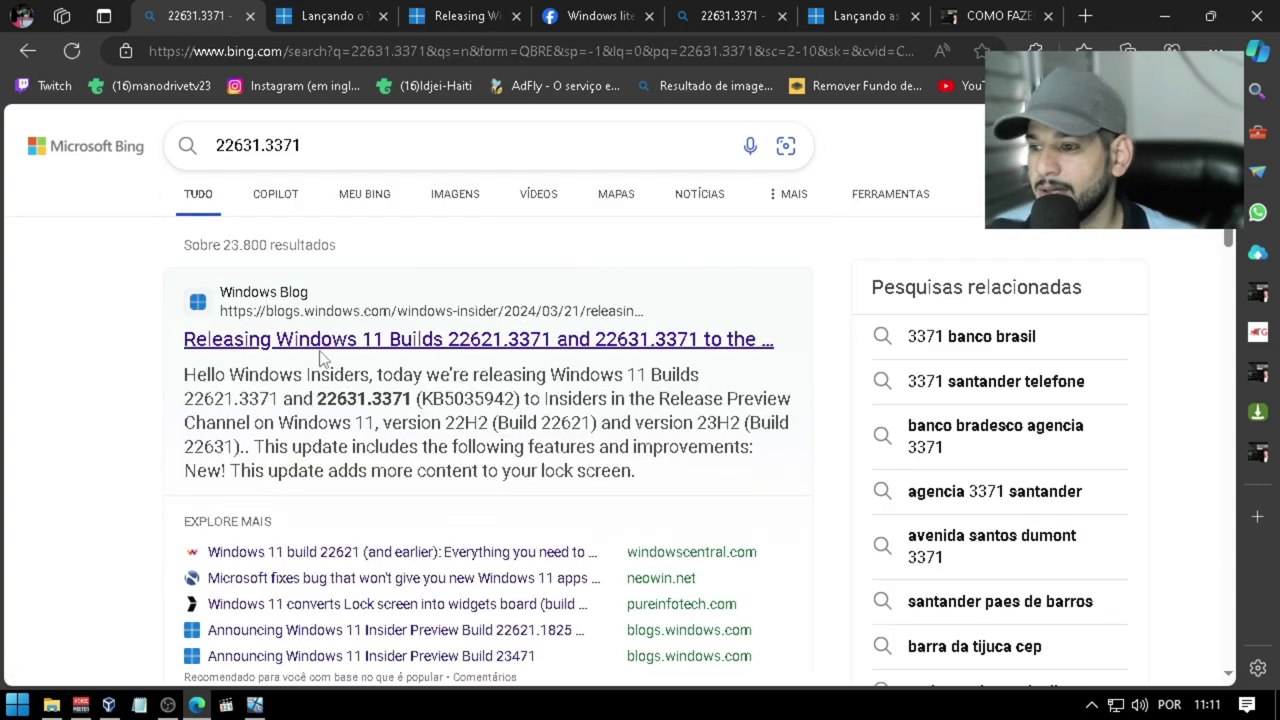
Open the Windows Blog result about releasing Windows 11 Builds 22621.3371 and 22631.3371 and translate the page into Portuguese
{"action": "left_click", "coordinate": [367, 335]}
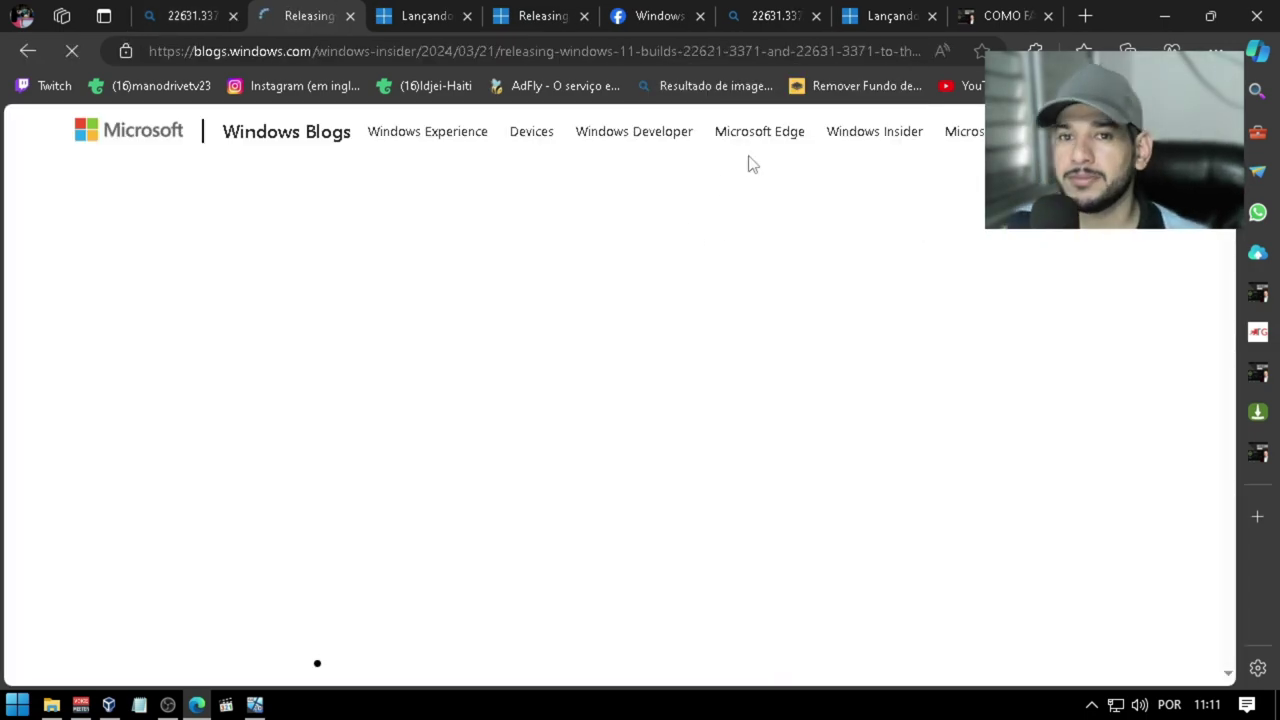
{"action": "right_click", "coordinate": [82, 357]}
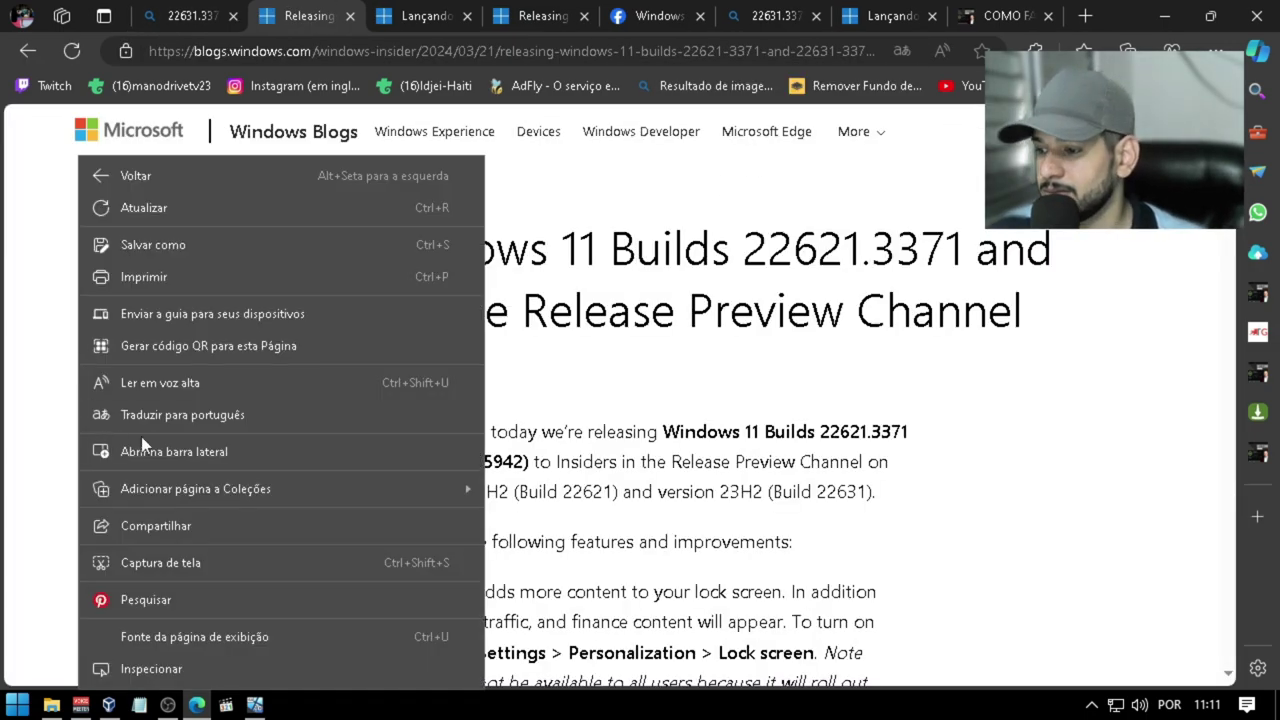